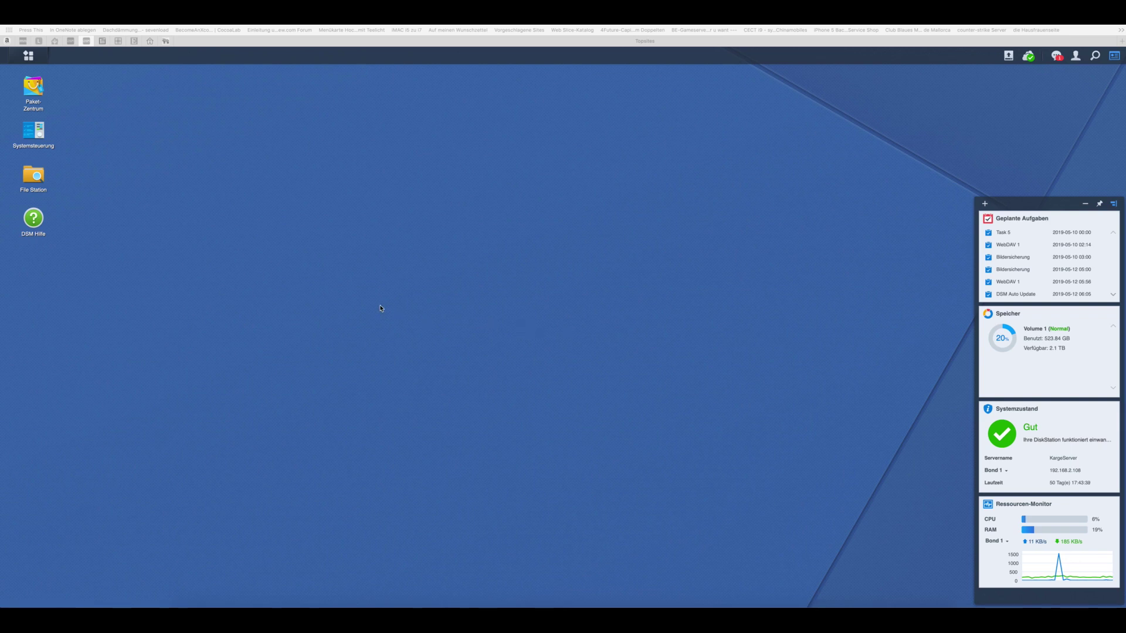
Step: Find the Docker package in the Synology package center by searching for docker, and open it
click(34, 85)
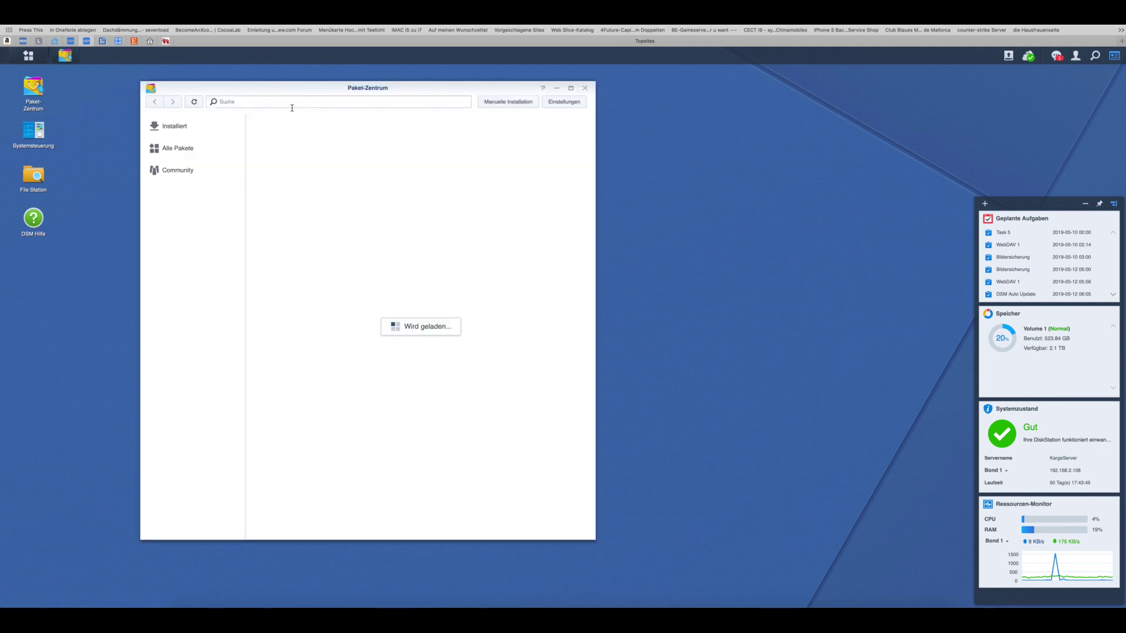
click(294, 104)
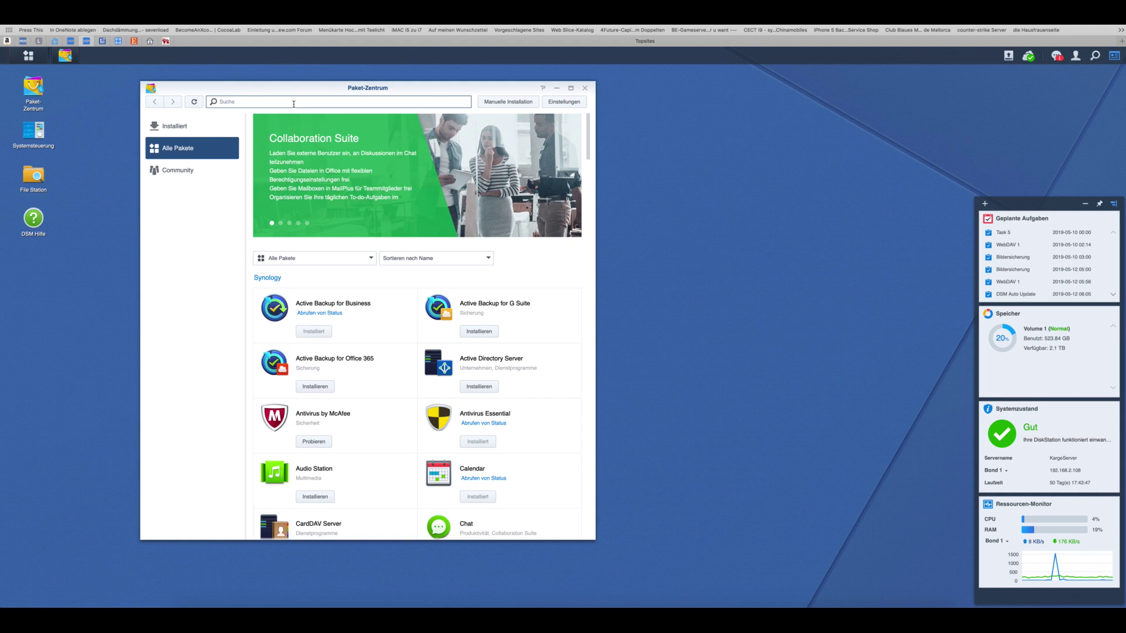
text(docker)
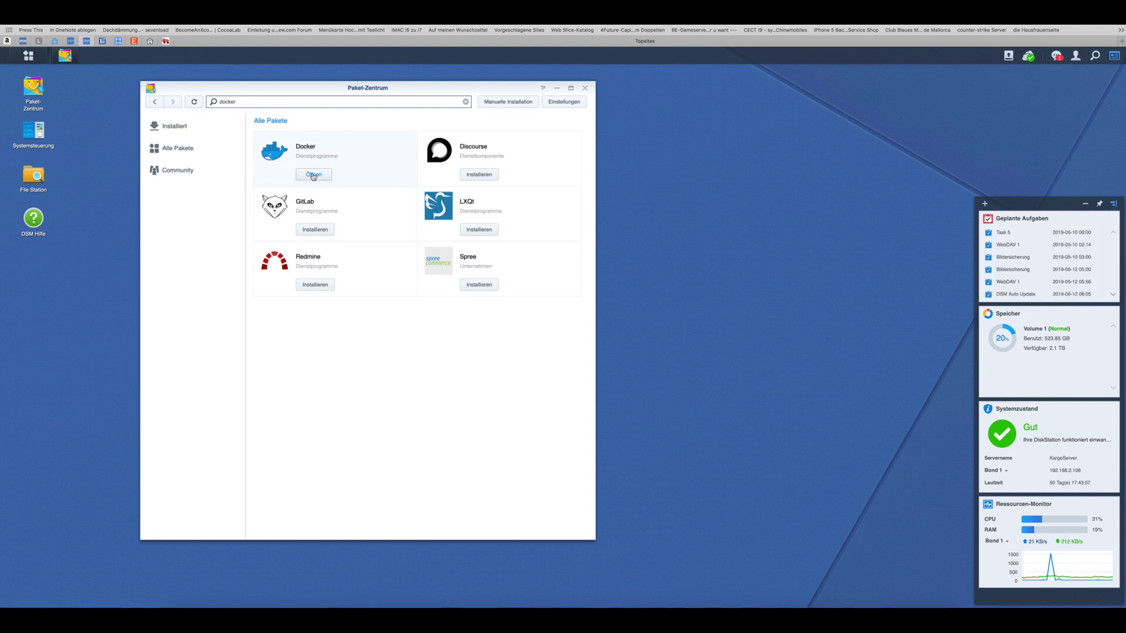
click(313, 175)
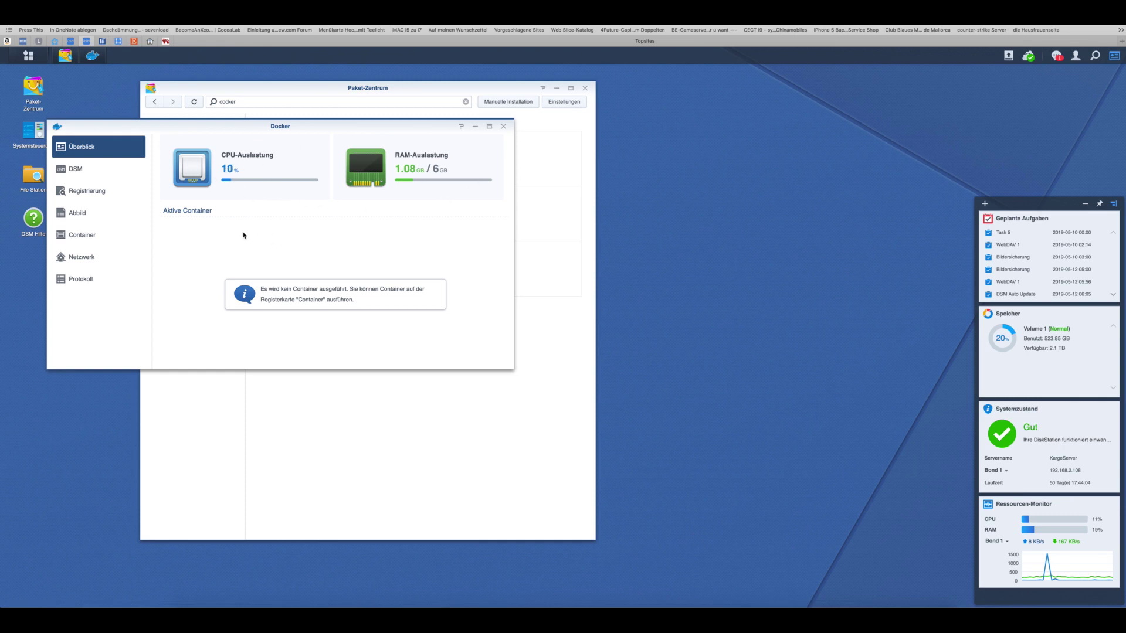
Step: Search Docker's image registry for node.js and select the nodered/node-red-docker image
click(104, 171)
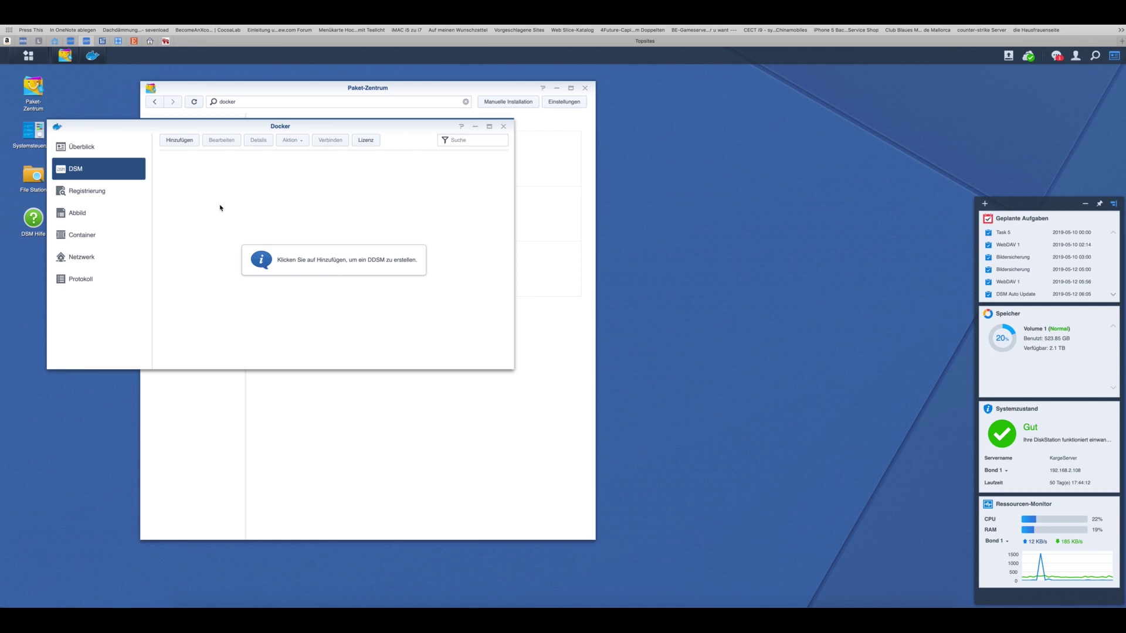
click(94, 193)
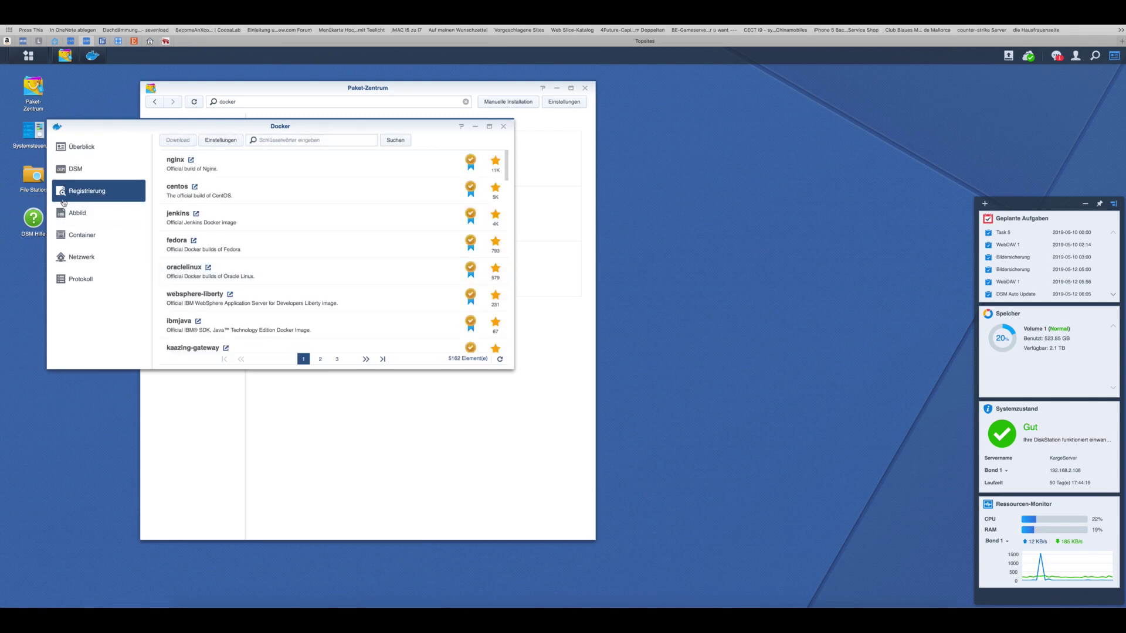
click(289, 142)
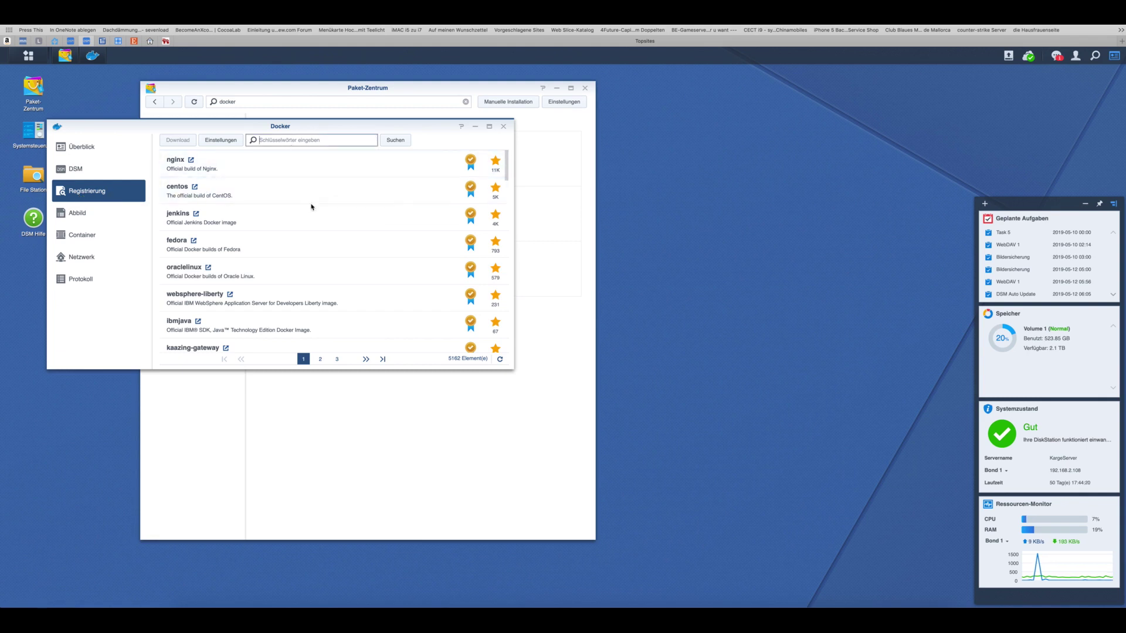
text(node)
text(.js)
key(Return)
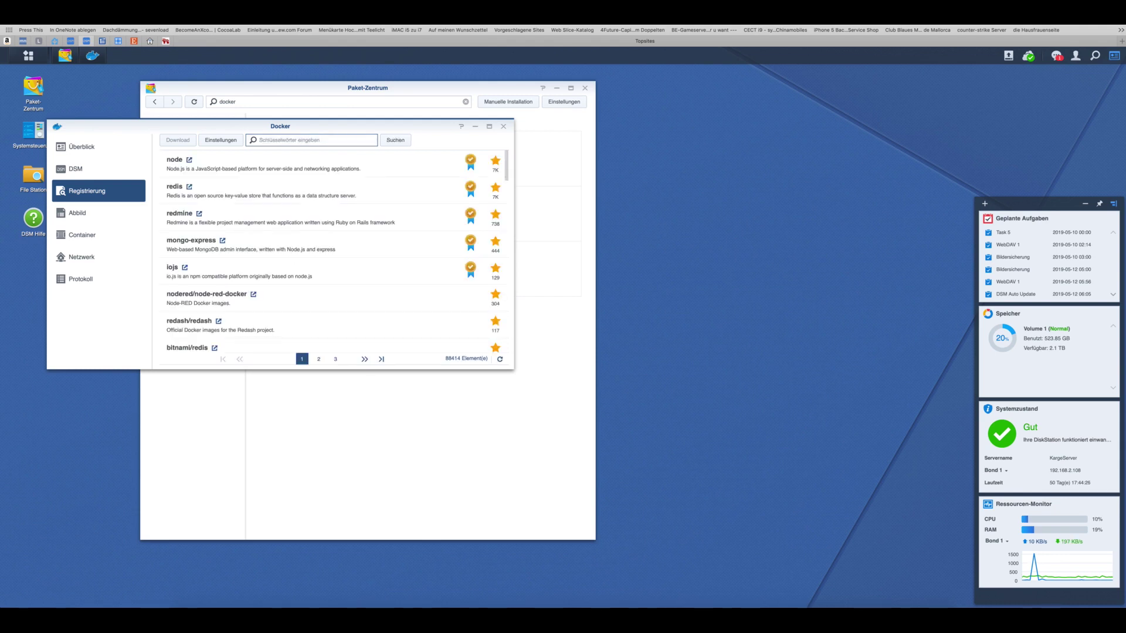
click(214, 306)
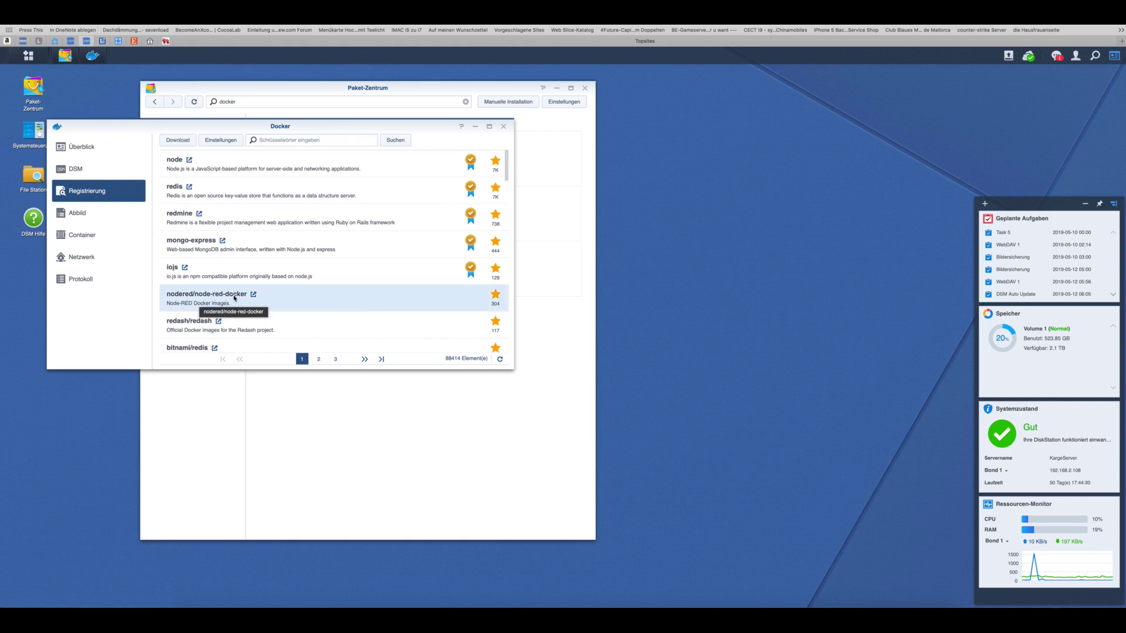
Step: Begin a new container from the downloaded nodered/node-red-docker:latest image and set it to use the same network as the Docker host
click(85, 216)
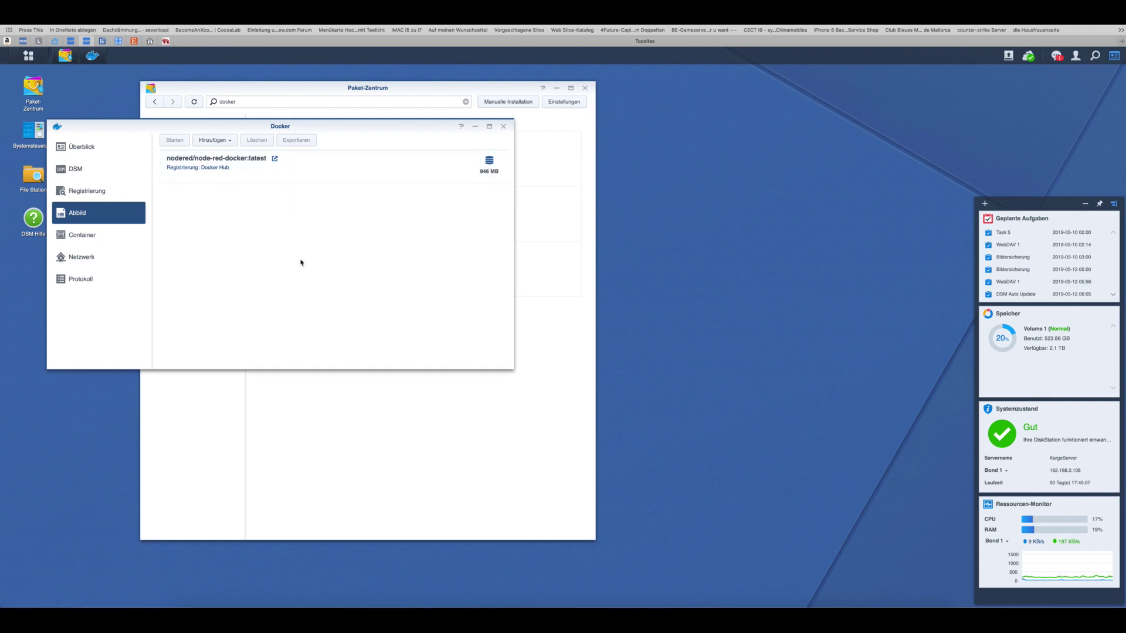
drag(413, 151, 495, 167)
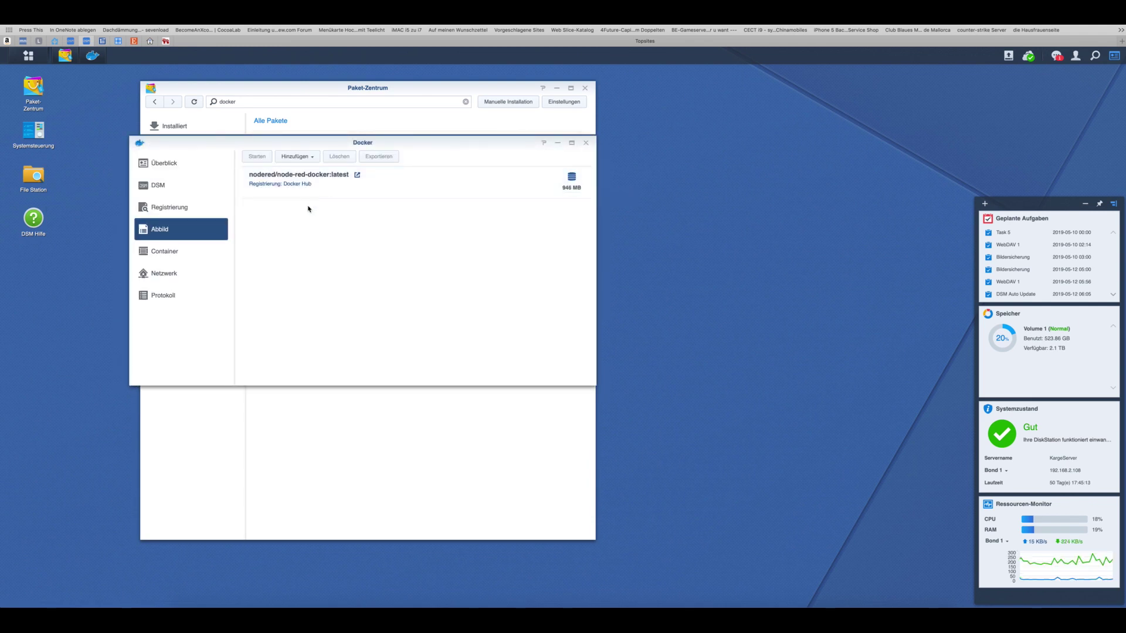
double_click(330, 180)
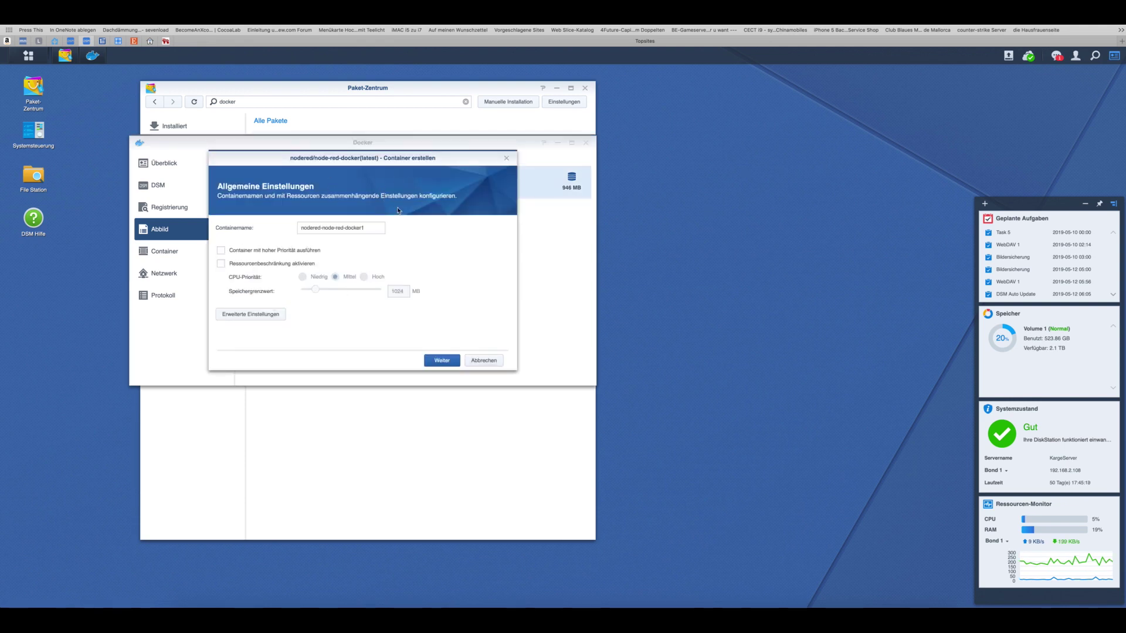
click(254, 315)
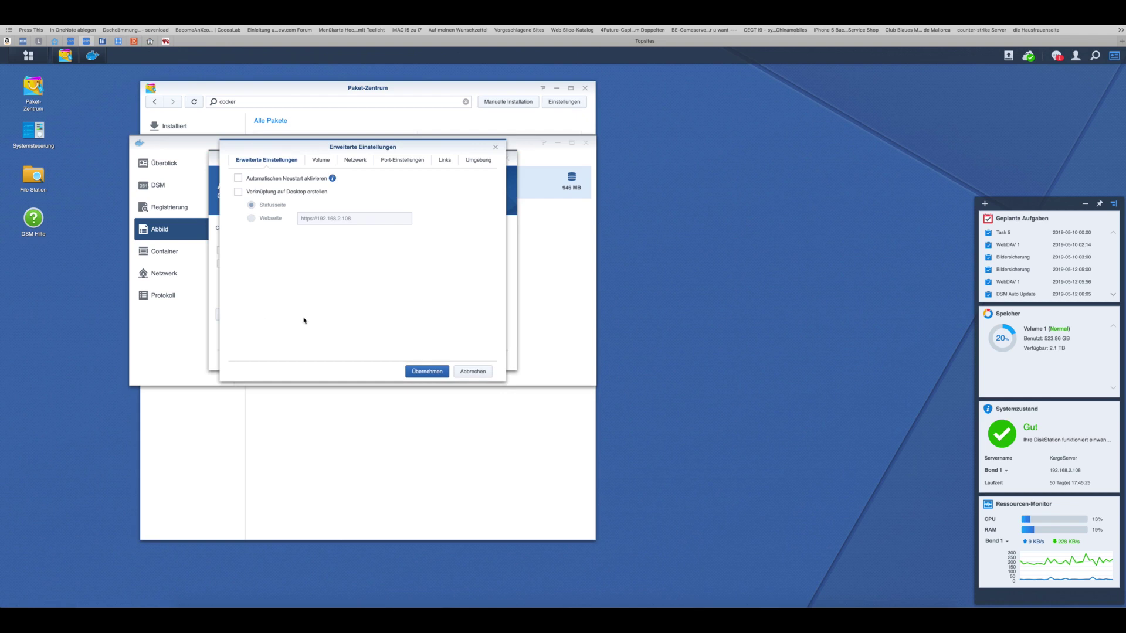
click(355, 160)
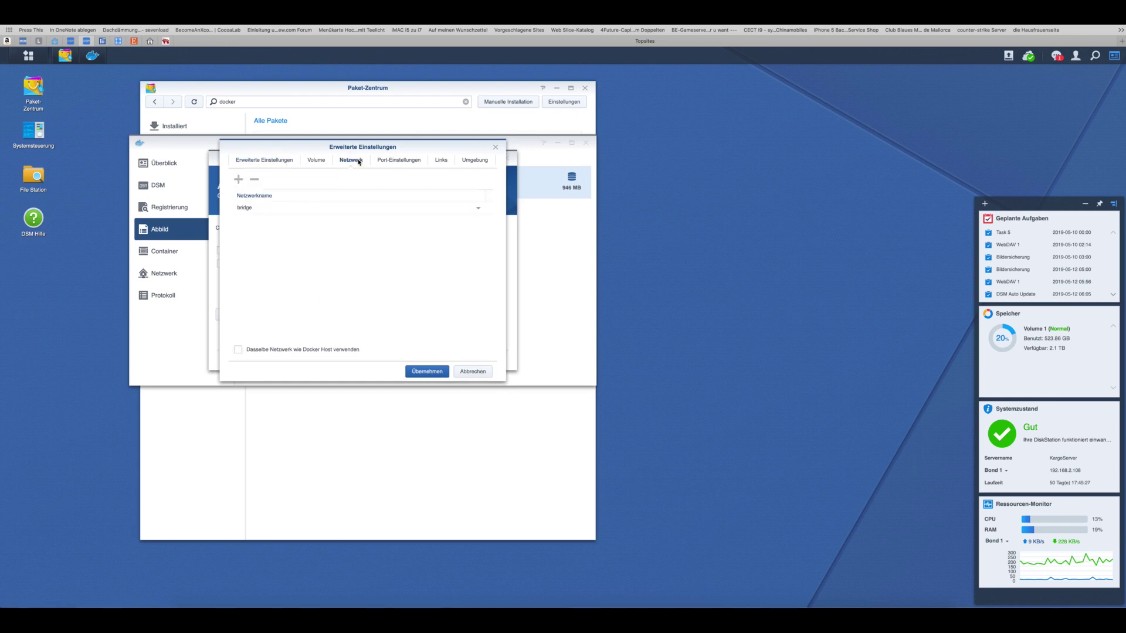
click(237, 350)
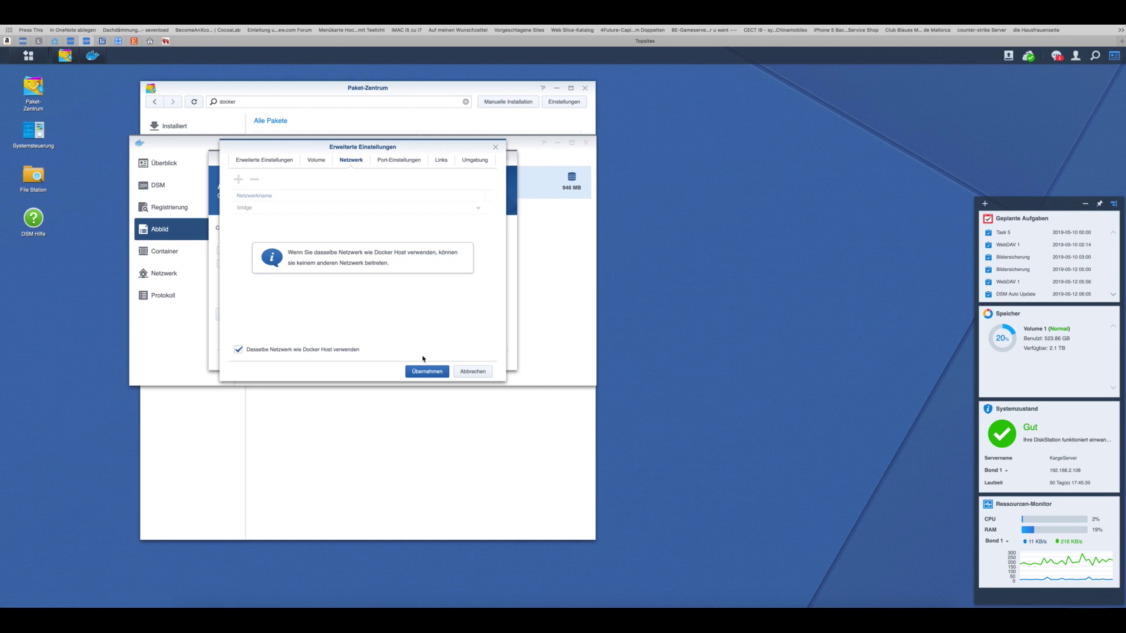
click(437, 372)
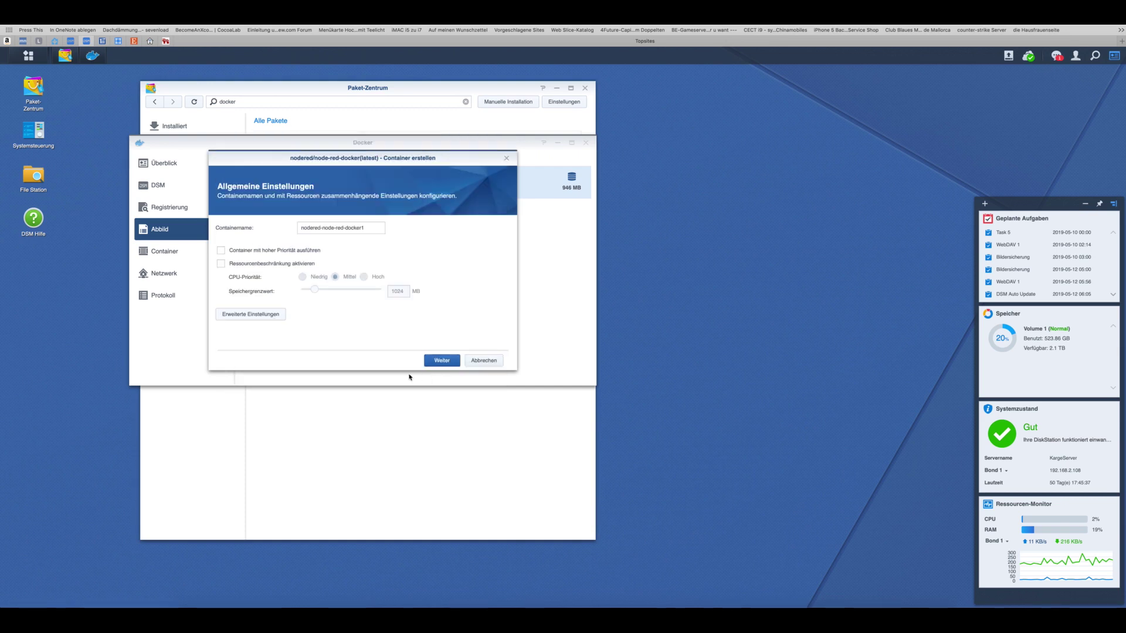
Step: Finish creating the Node-RED container so that it runs after the wizard, and show the container list
click(447, 361)
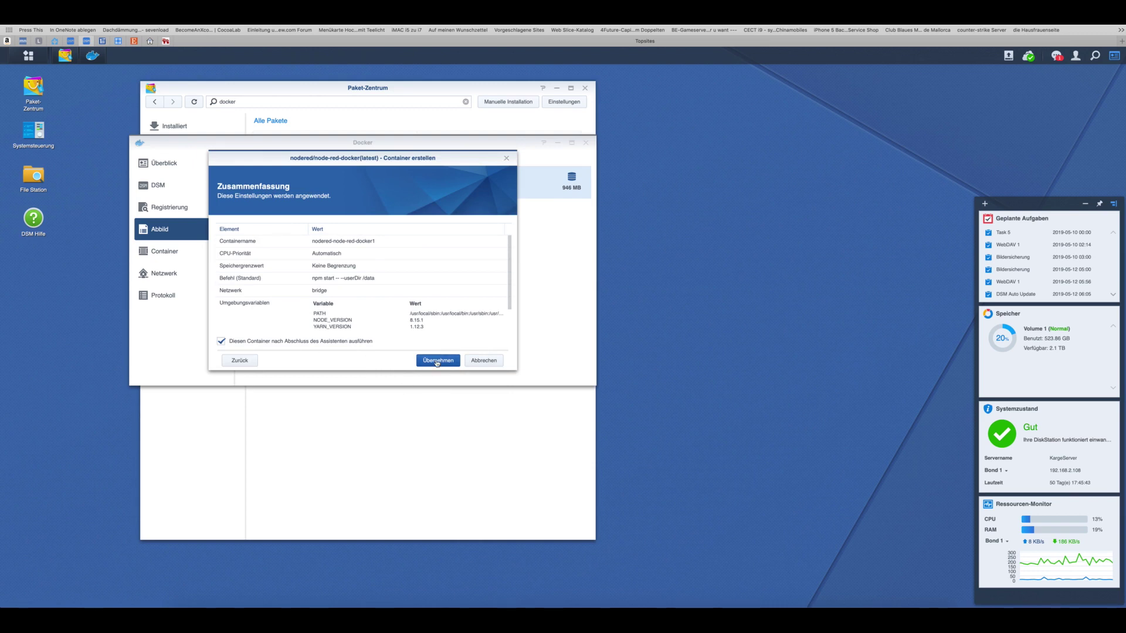
click(437, 361)
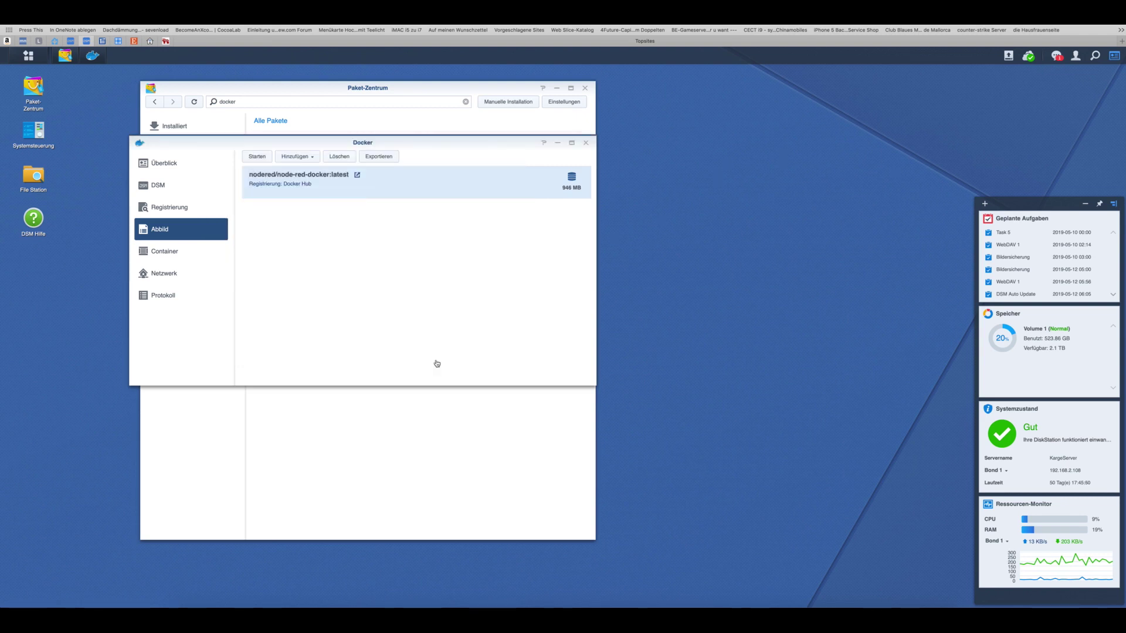
click(168, 252)
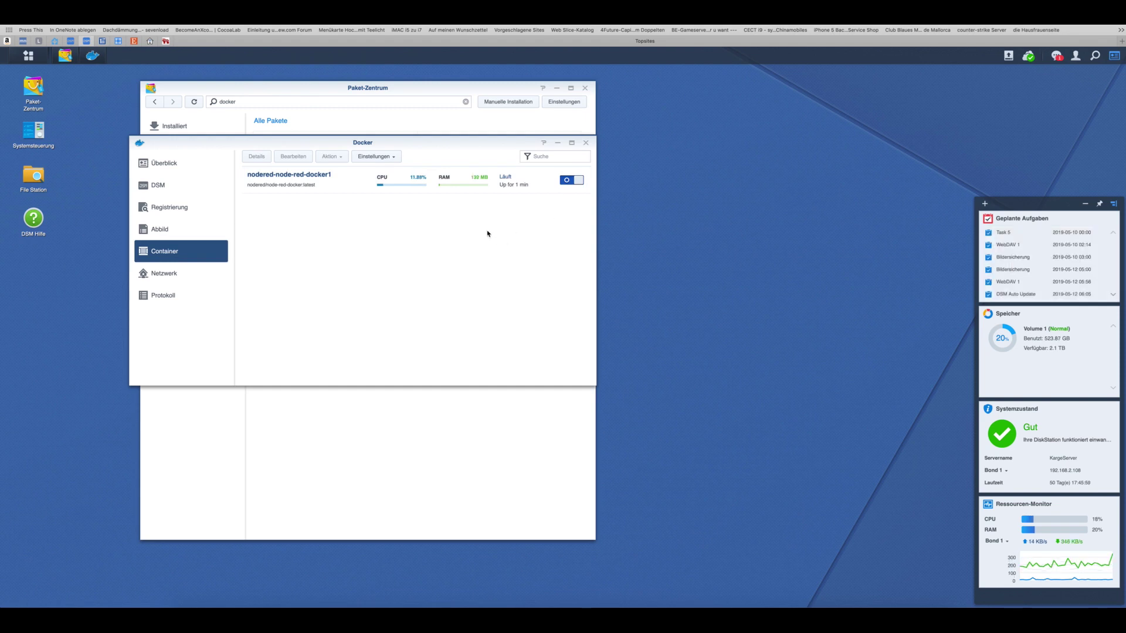
Step: Open the Node-RED web interface at 192.168.2.108:1880 in the browser
click(477, 41)
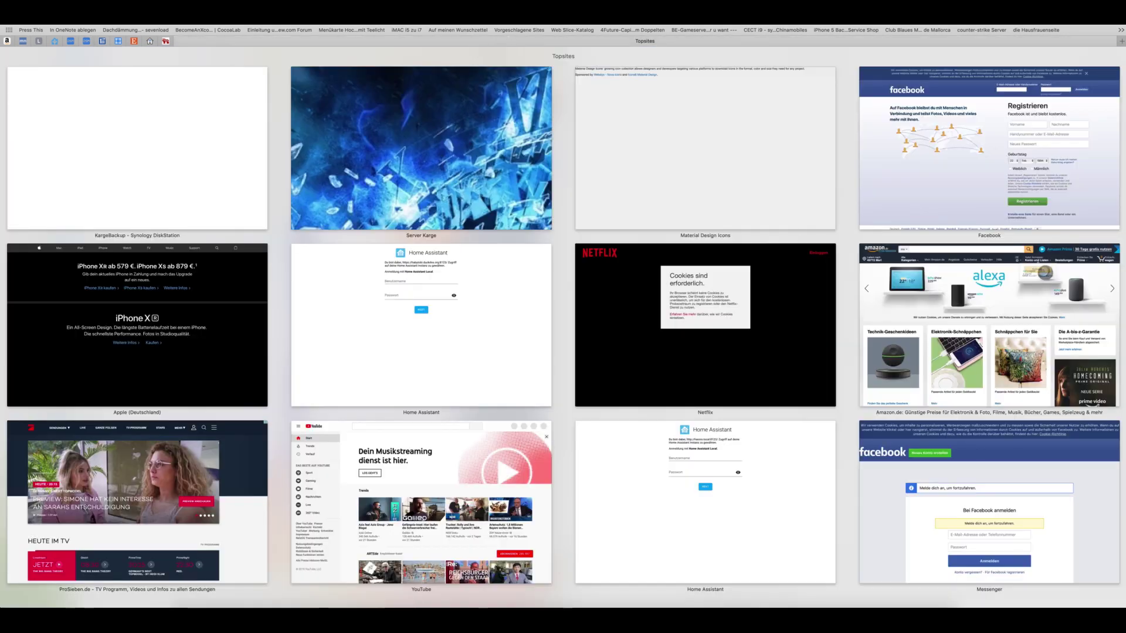
text(10)
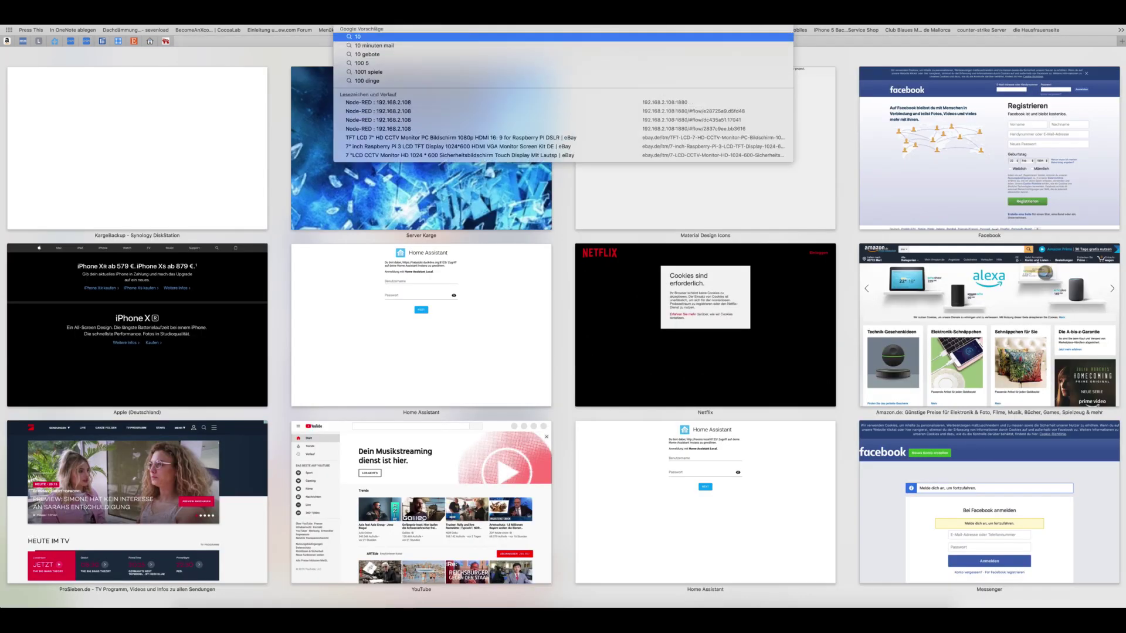
key(super+a)
text(192.168.2.108)
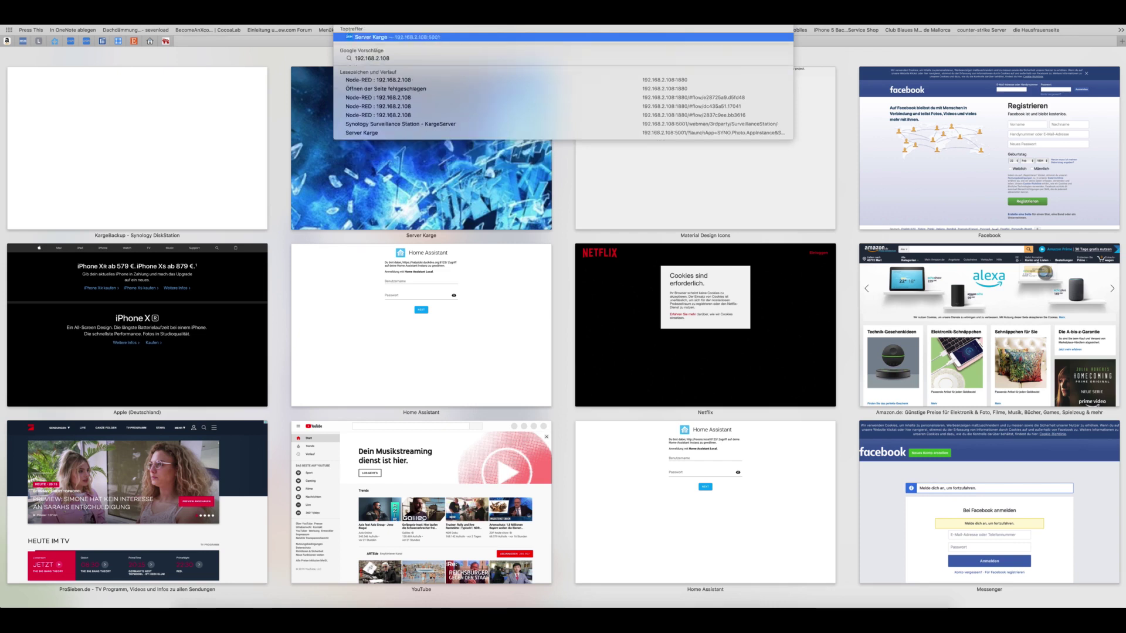
text(:1880)
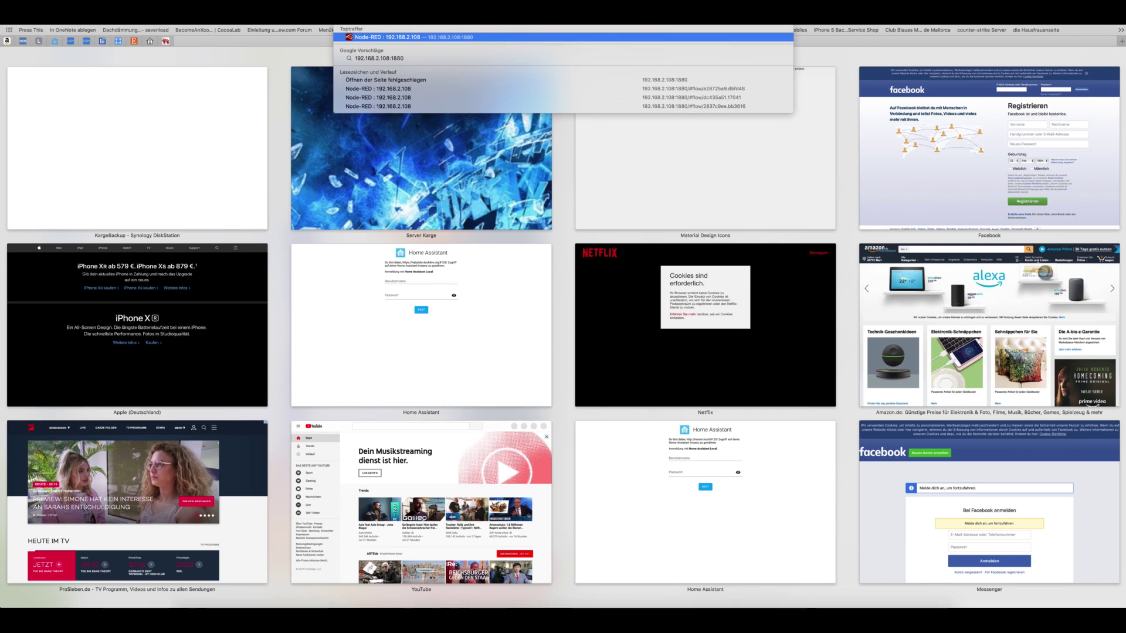
key(Return)
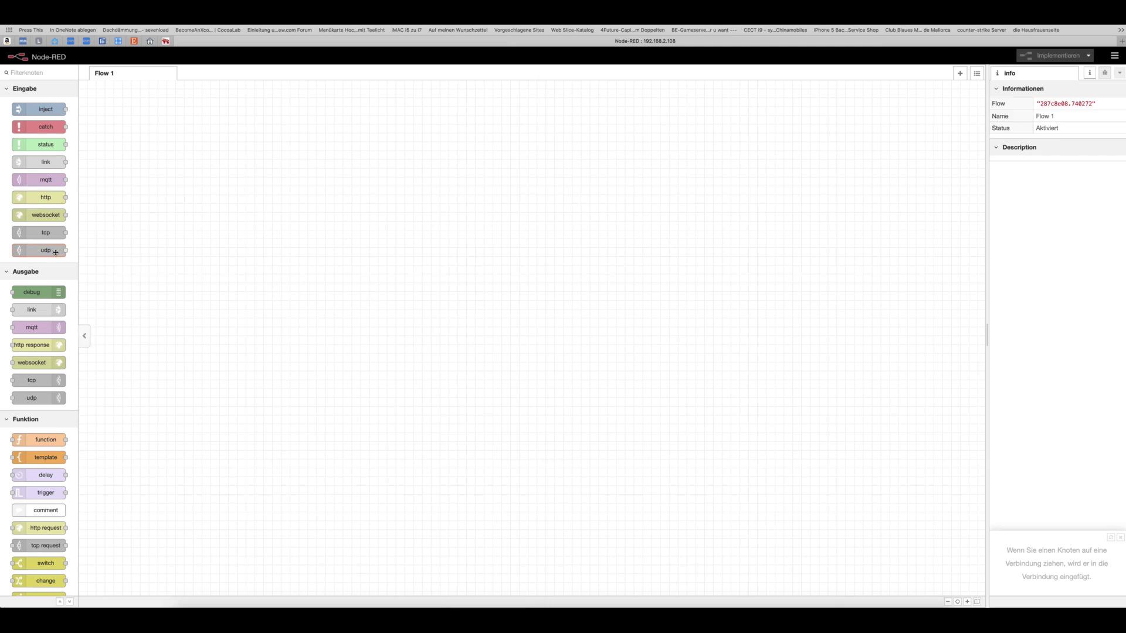
Step: Look through the node categories available in the Node-RED palette
scroll(56, 252, down, 10)
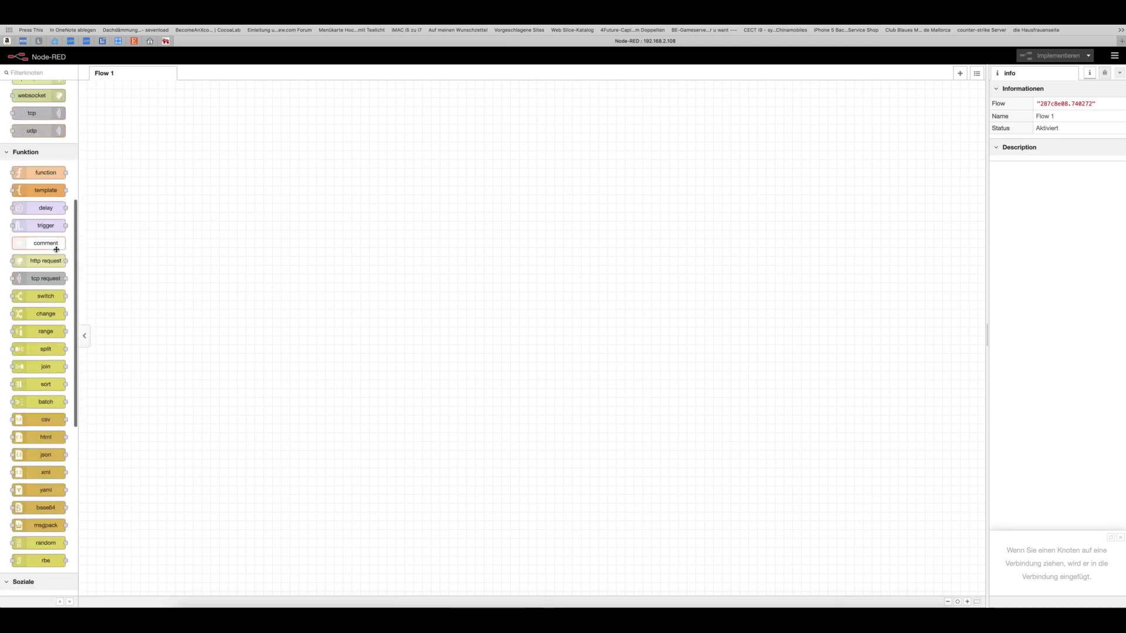
scroll(55, 249, down, 14)
scroll(55, 245, up, 20)
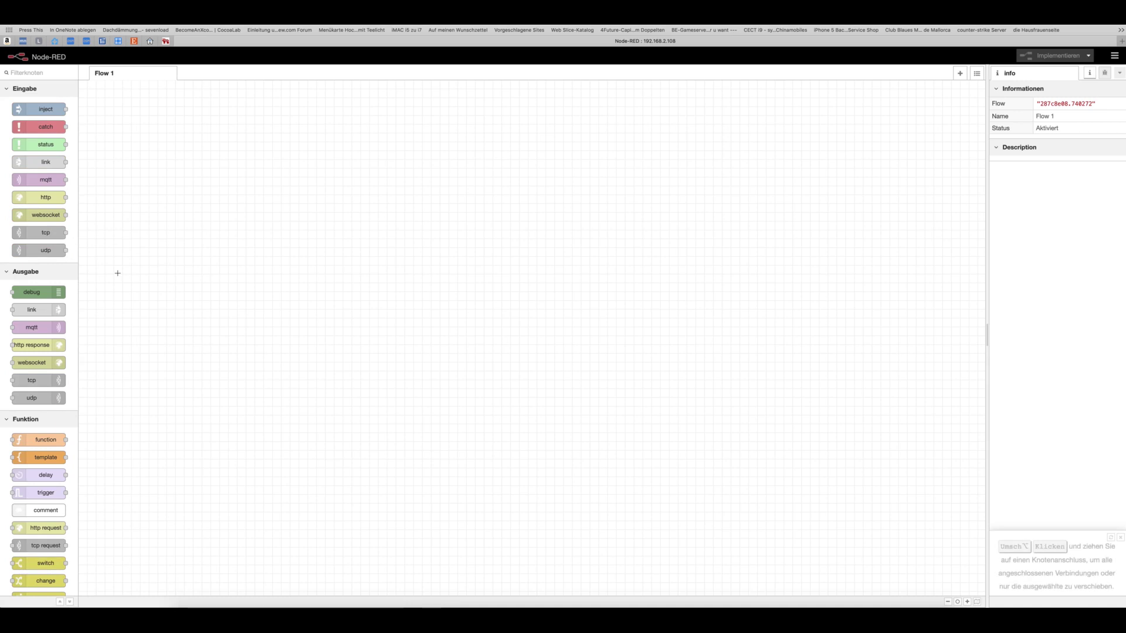
scroll(53, 293, down, 3)
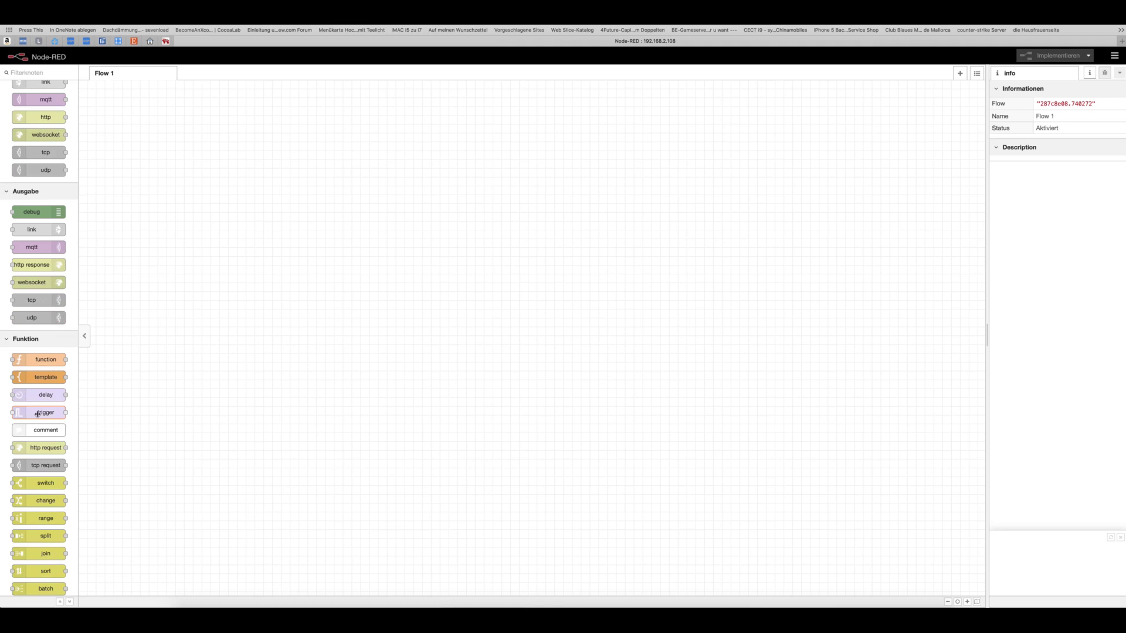
scroll(33, 463, down, 10)
scroll(33, 473, up, 13)
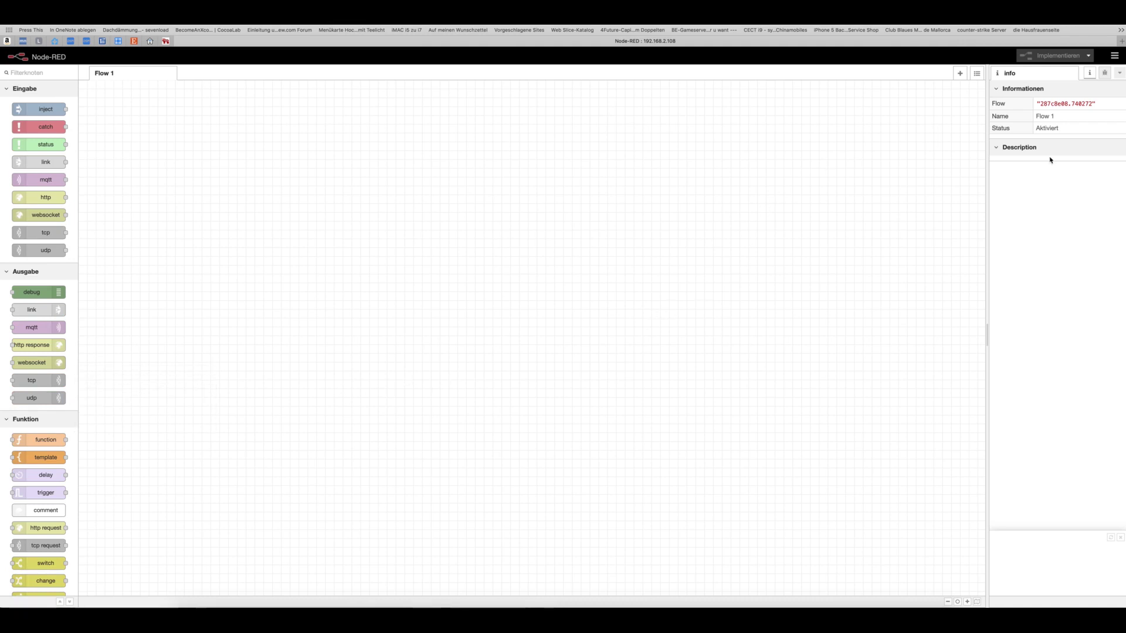
Step: Search the installable palette modules for home assistant, install node-red-contrib-home-assistant-websocket, and show the list of installed nodes
click(1114, 57)
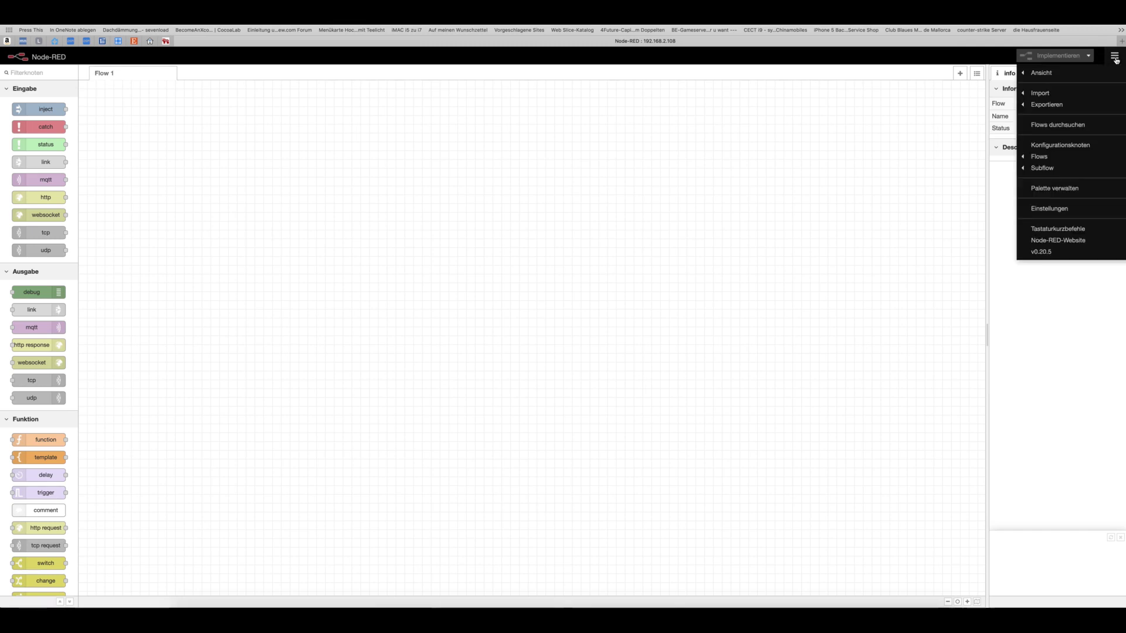
click(1047, 190)
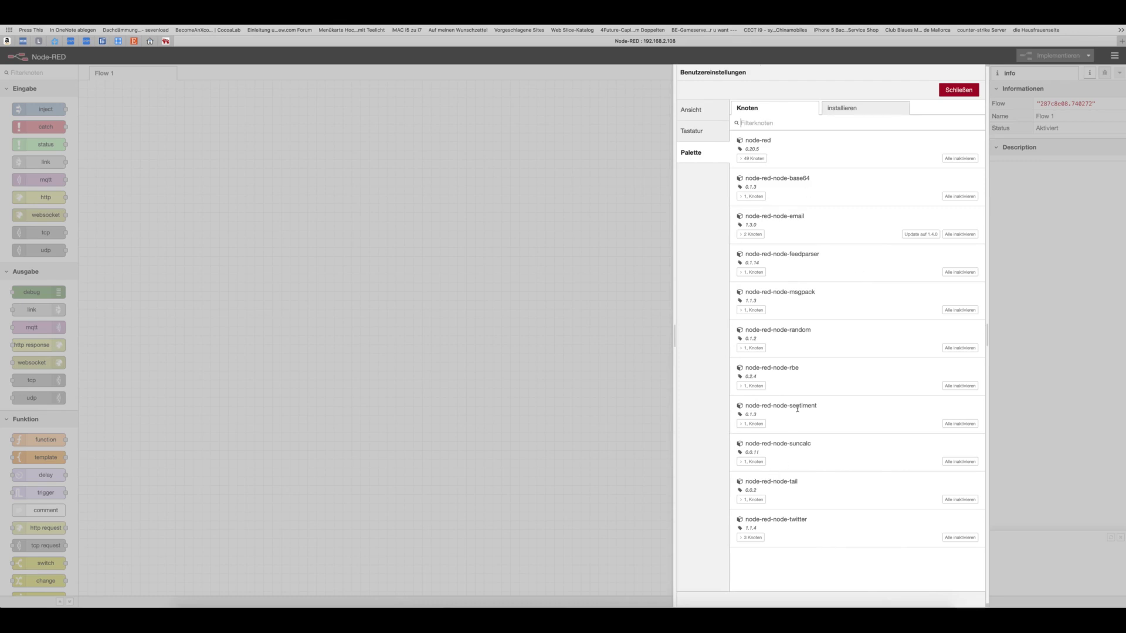
click(849, 113)
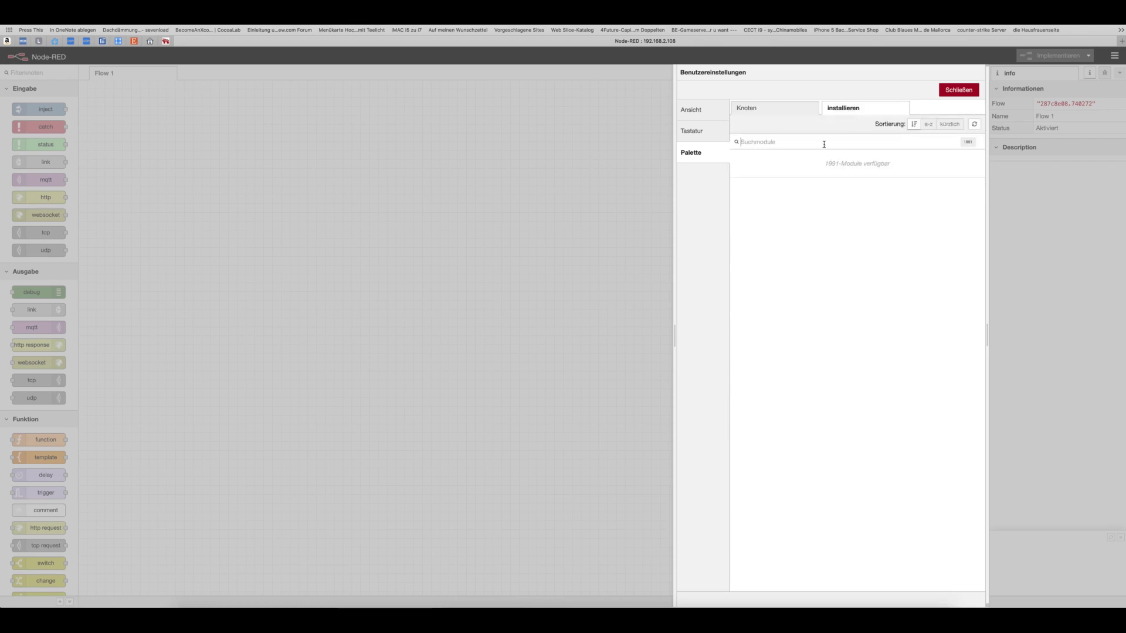
text(home assistant)
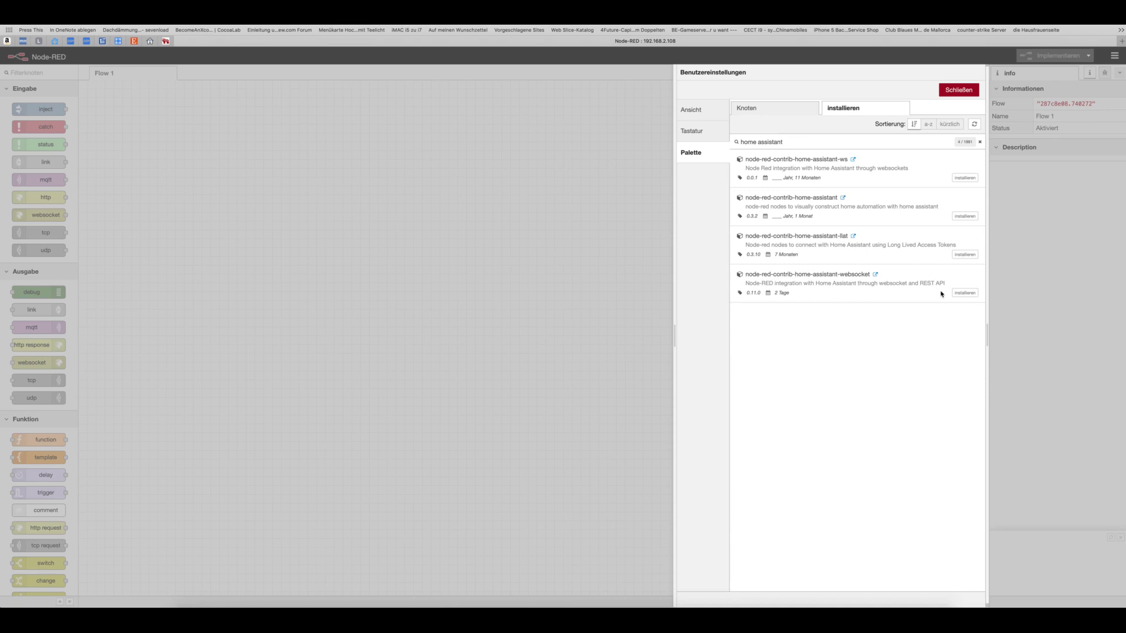
click(965, 292)
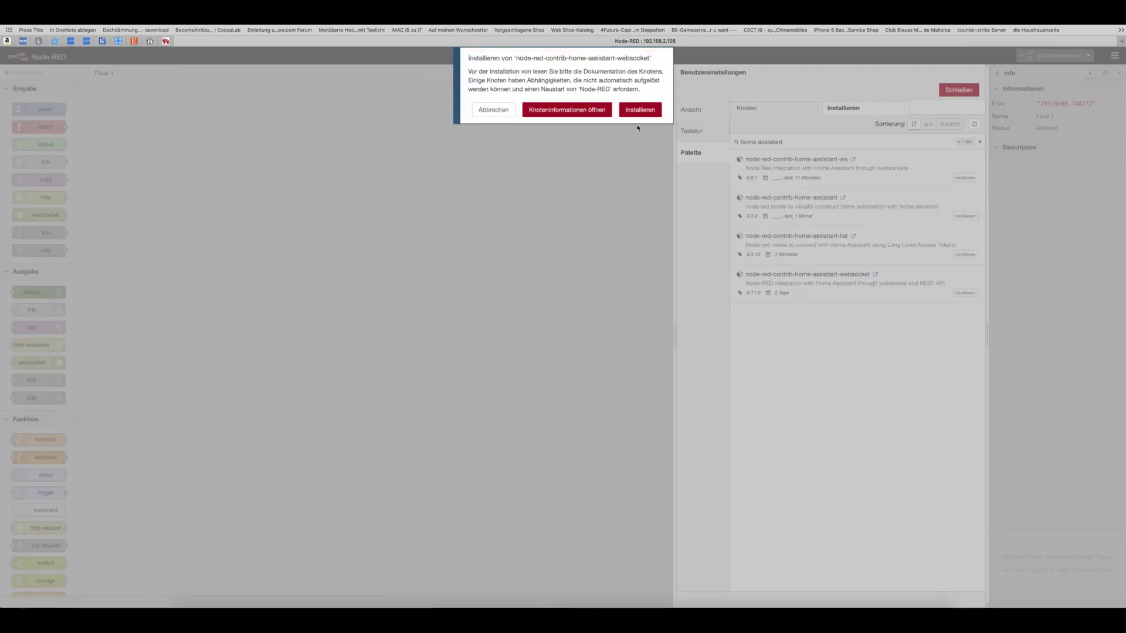
click(640, 109)
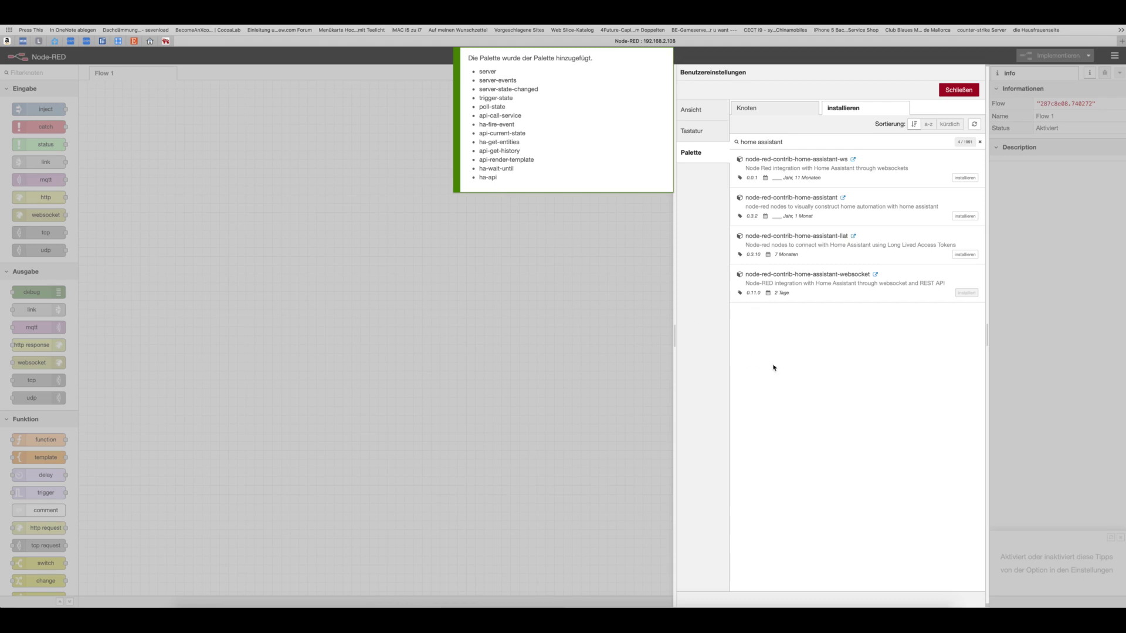
click(773, 108)
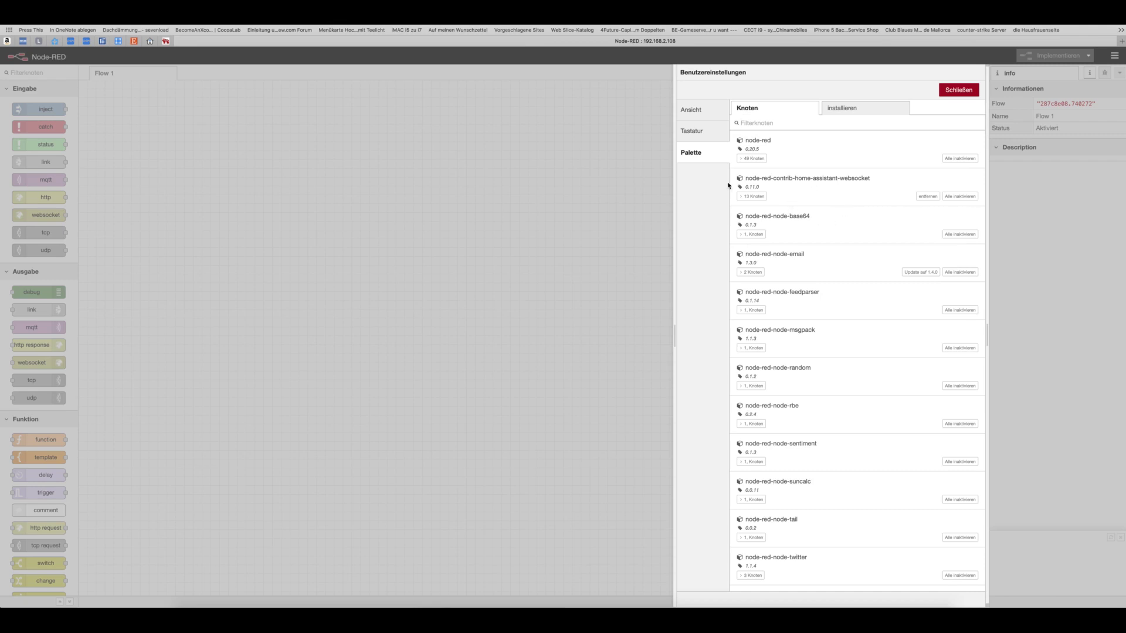
Step: Review the nodes included in node-red-contrib-home-assistant-websocket, close the user settings, and show the home assistant category in the palette
click(751, 196)
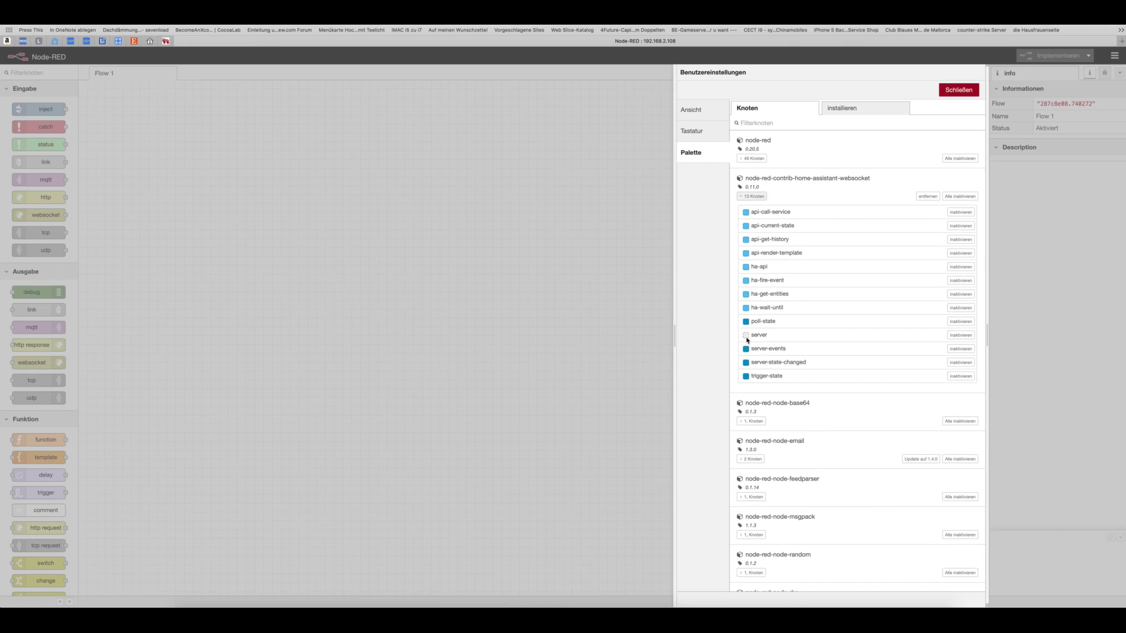
click(959, 89)
scroll(20, 477, down, 15)
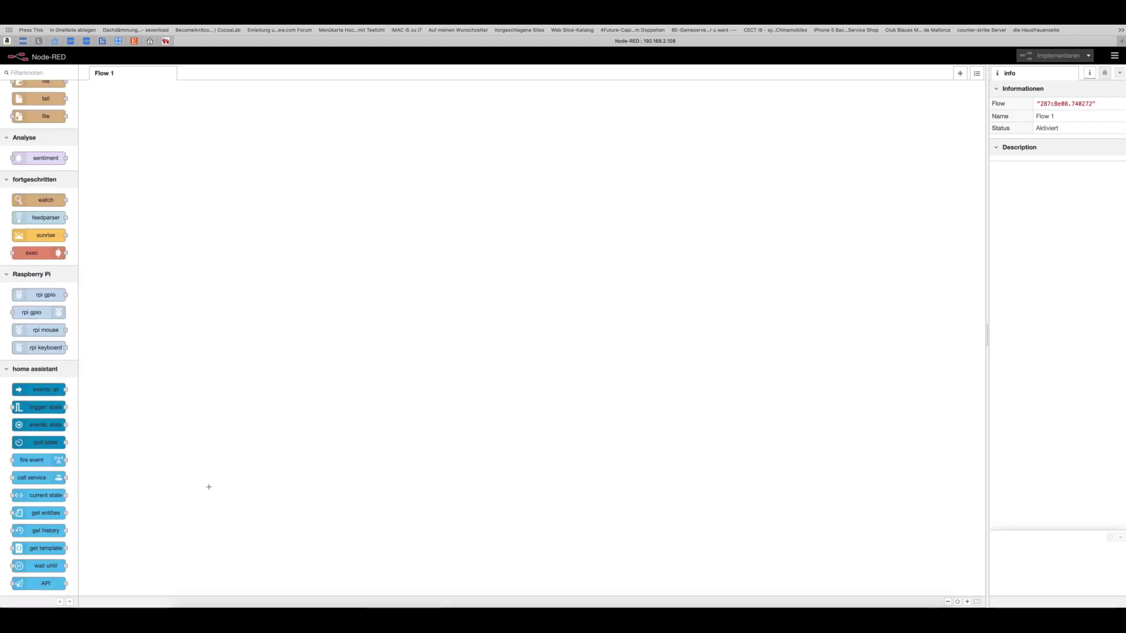
Step: Restart the nodered-node-red-docker1 container in Synology Docker, and reload the Node-RED editor
click(87, 41)
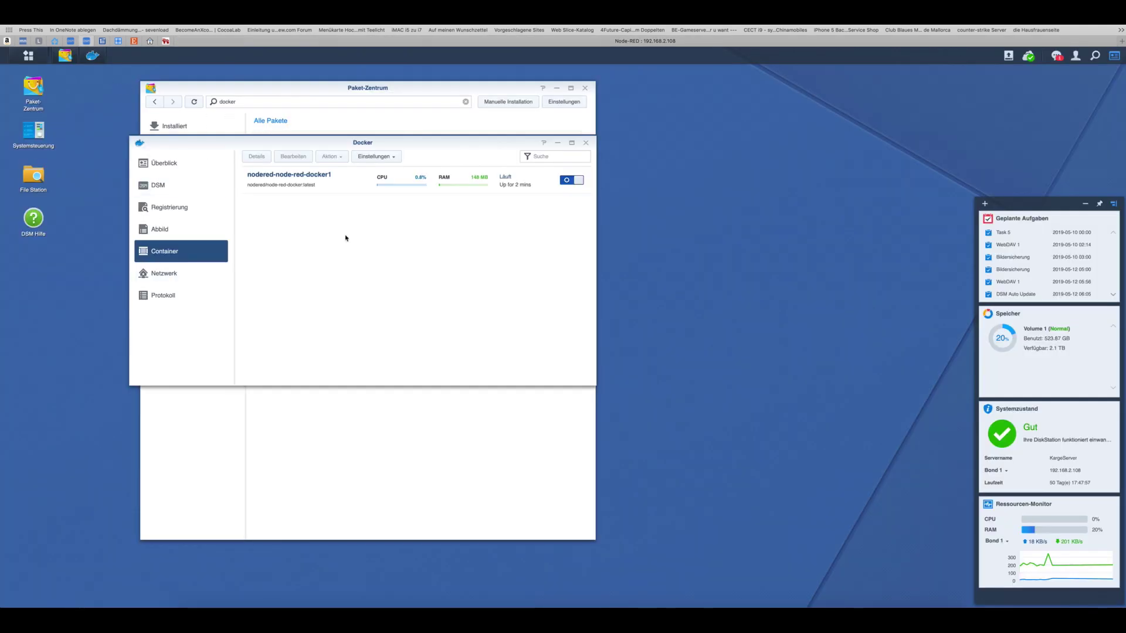
click(333, 187)
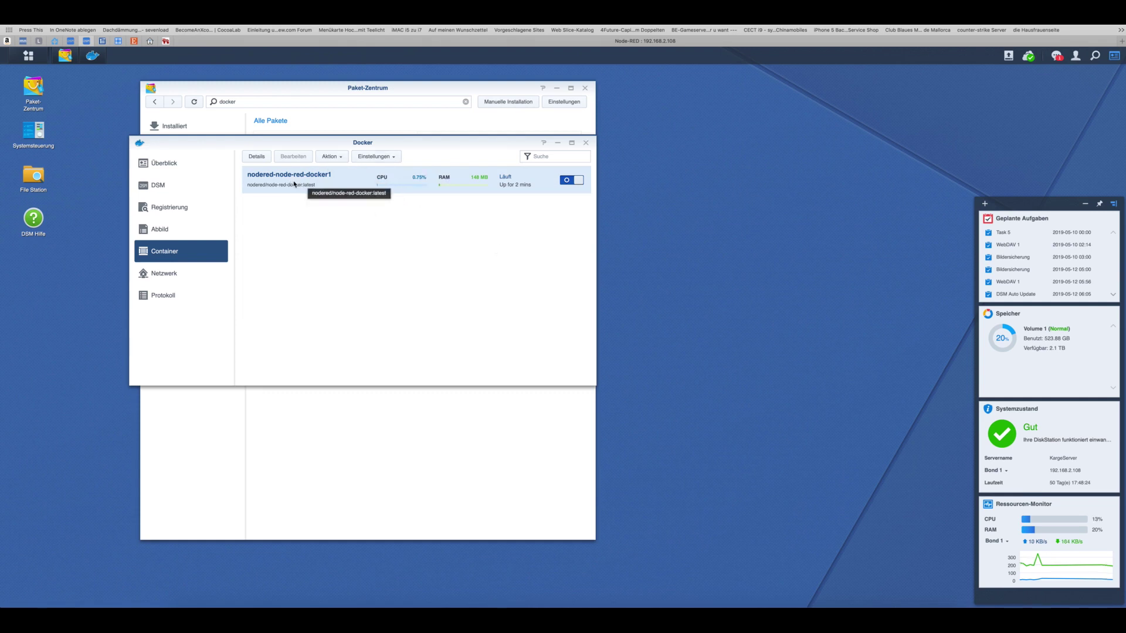
click(340, 158)
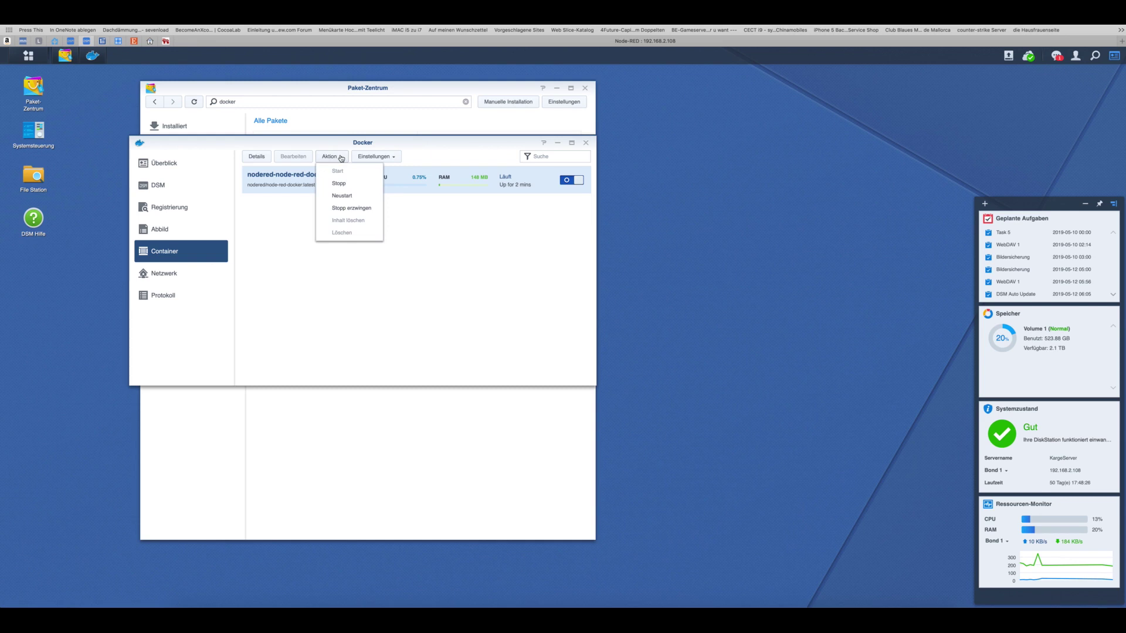
click(342, 196)
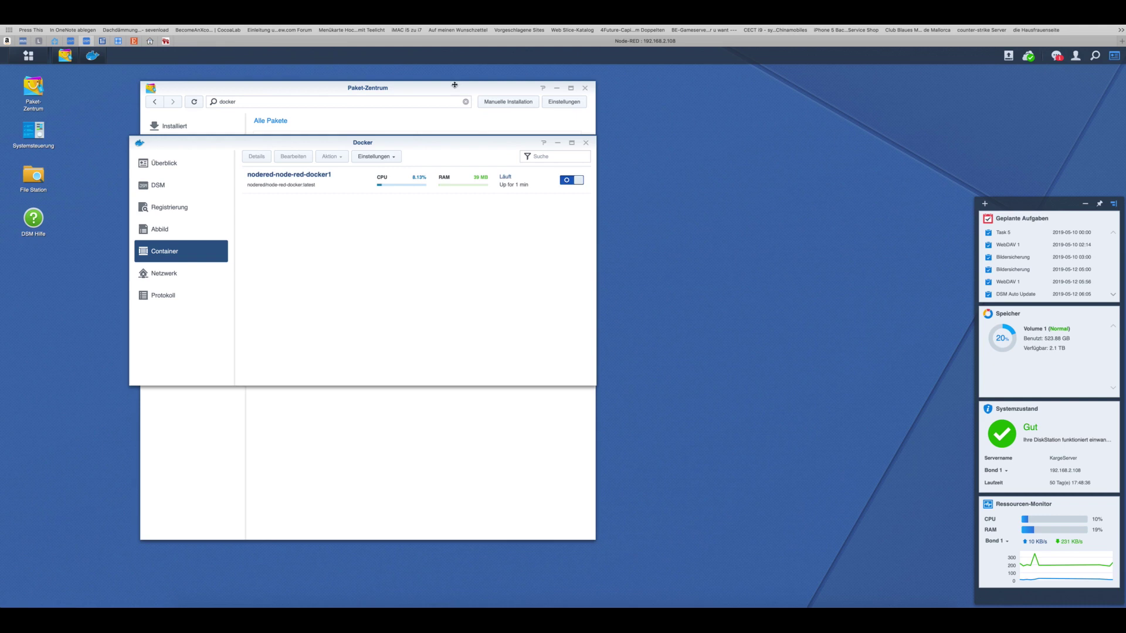
click(475, 45)
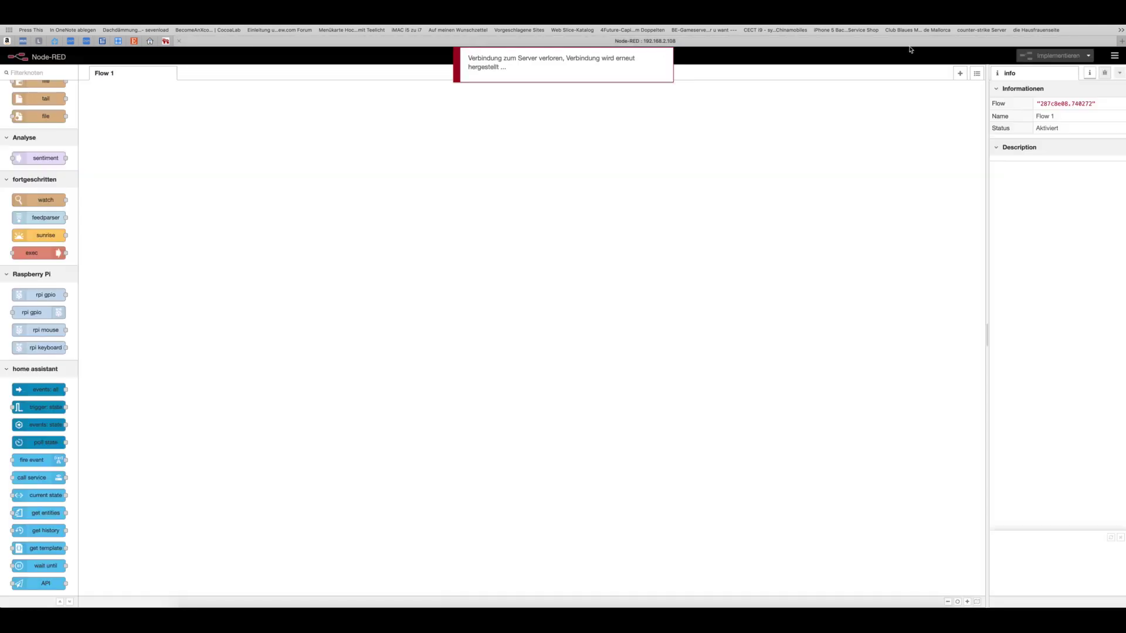
key(super+r)
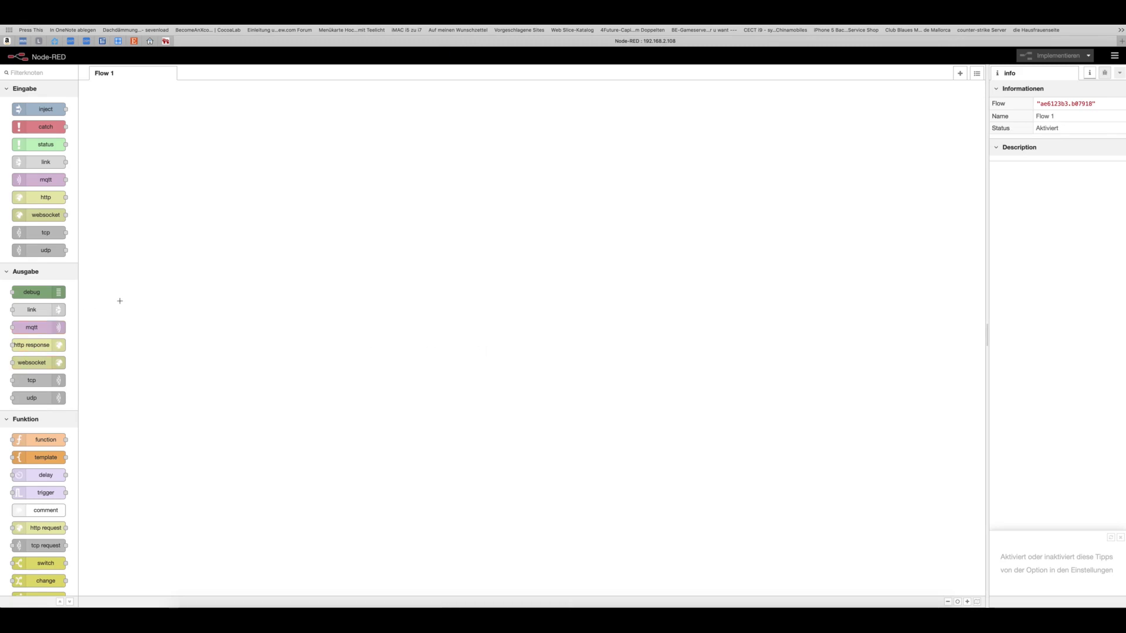
Step: Add an events: state node from the home assistant category to Flow 1 and start a new server configuration for it
scroll(39, 331, down, 15)
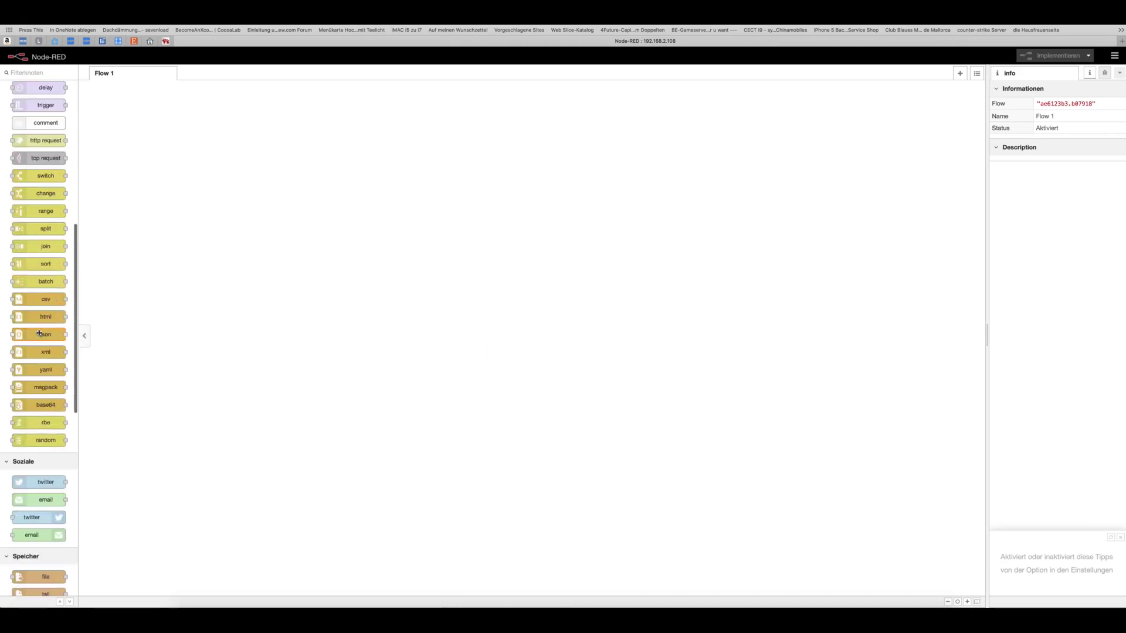
scroll(42, 336, down, 1)
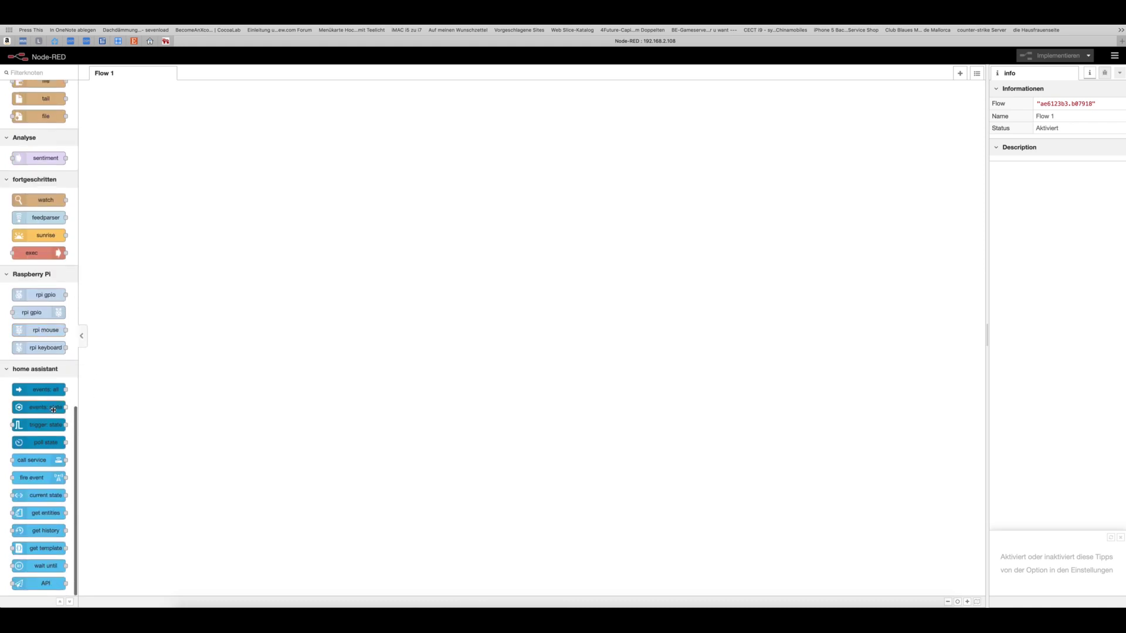
drag(32, 407, 227, 241)
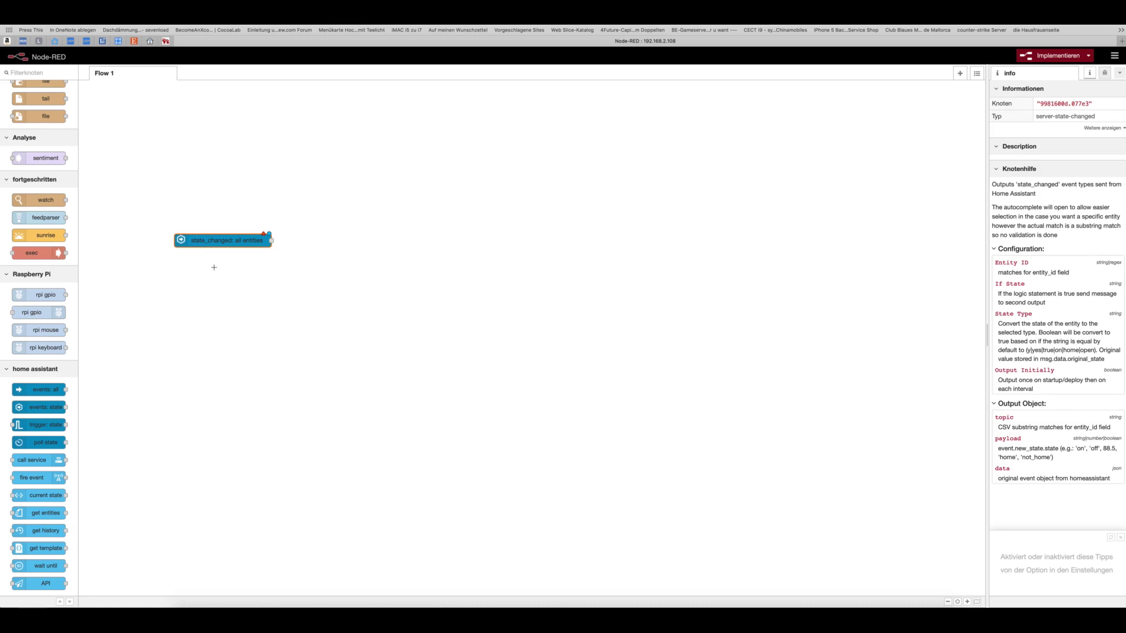
double_click(230, 240)
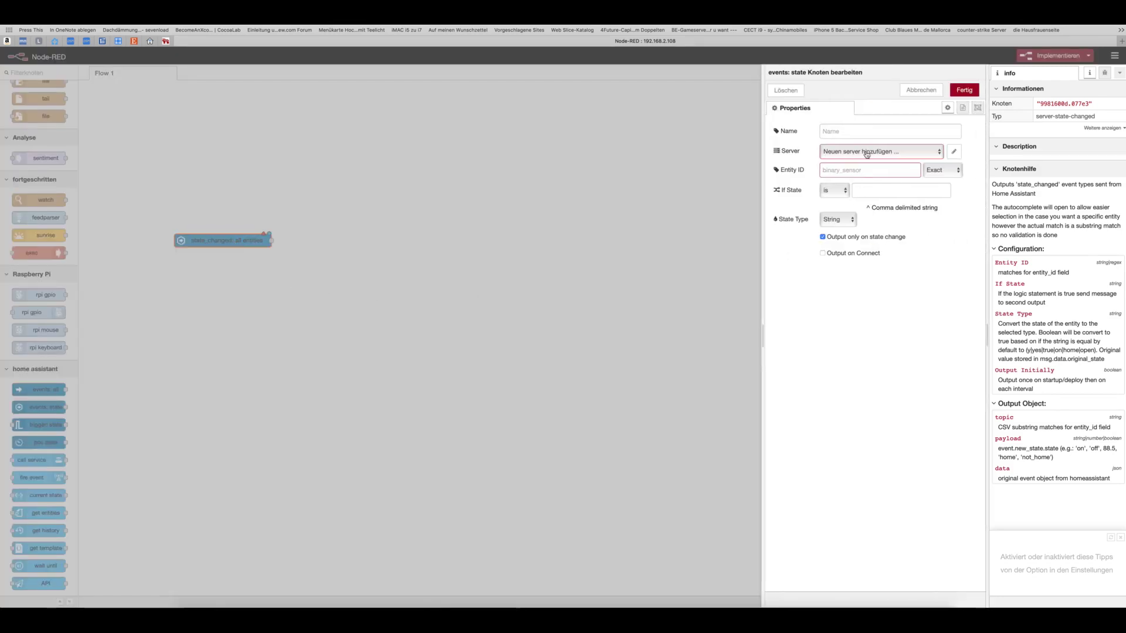
click(953, 153)
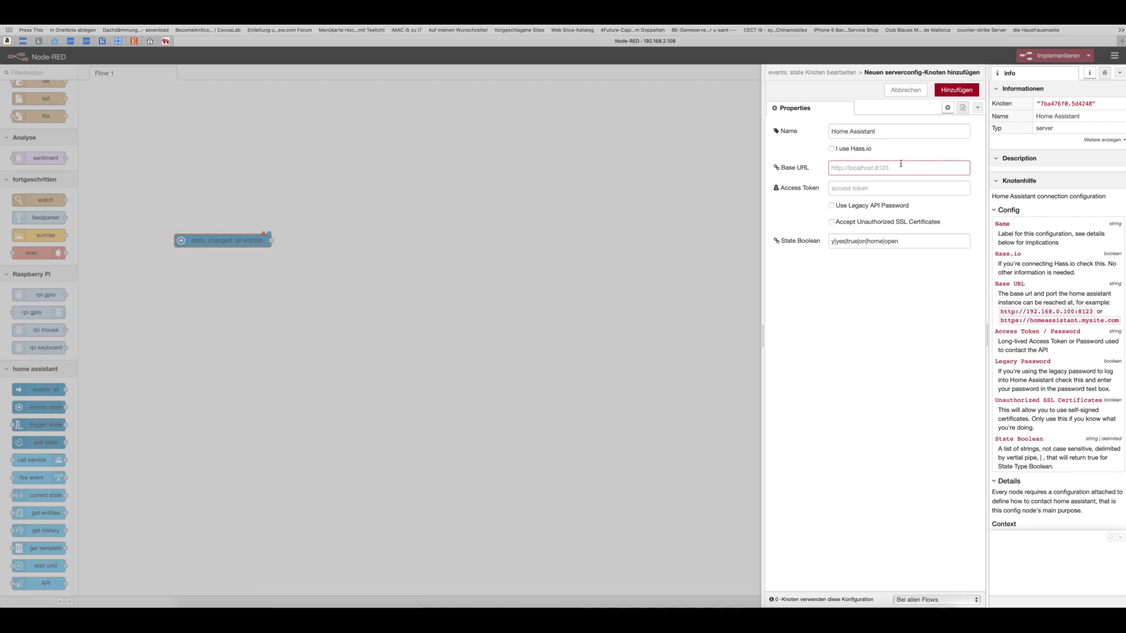
Step: Leave the Hass.io option off and paste the Home Assistant instance's https address with port 8123 as the base URL
click(832, 149)
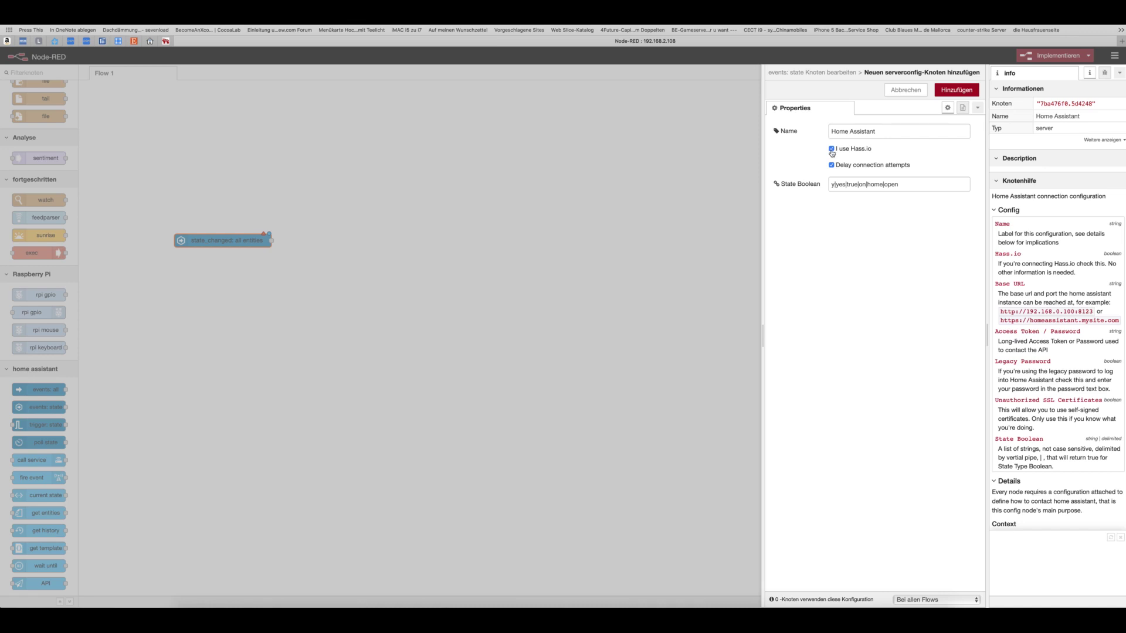
click(832, 150)
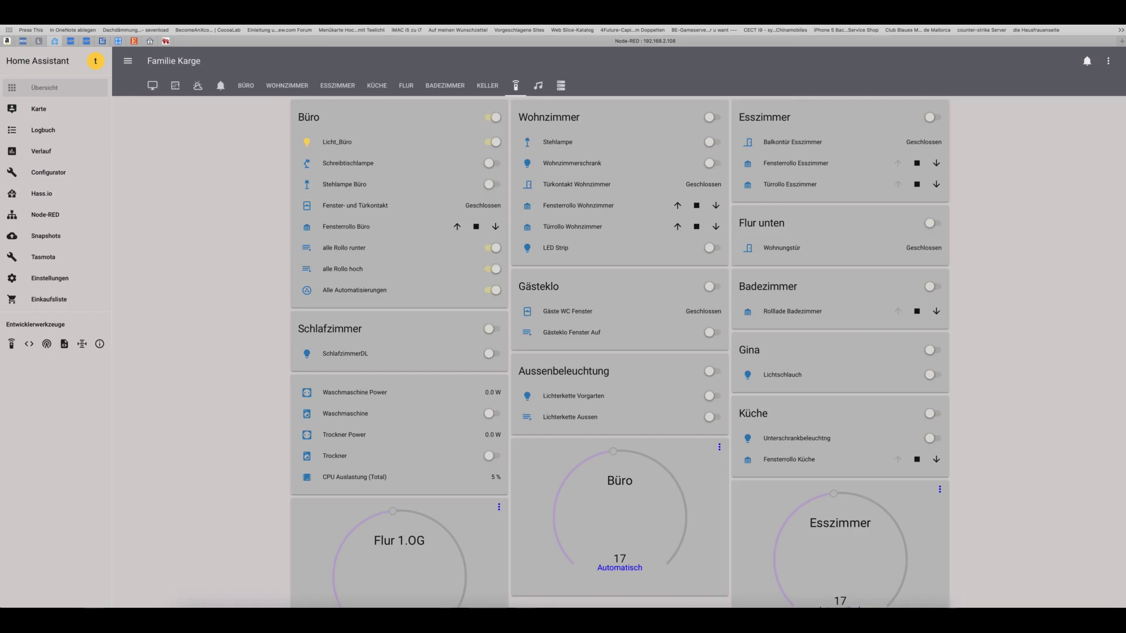
key(super+l)
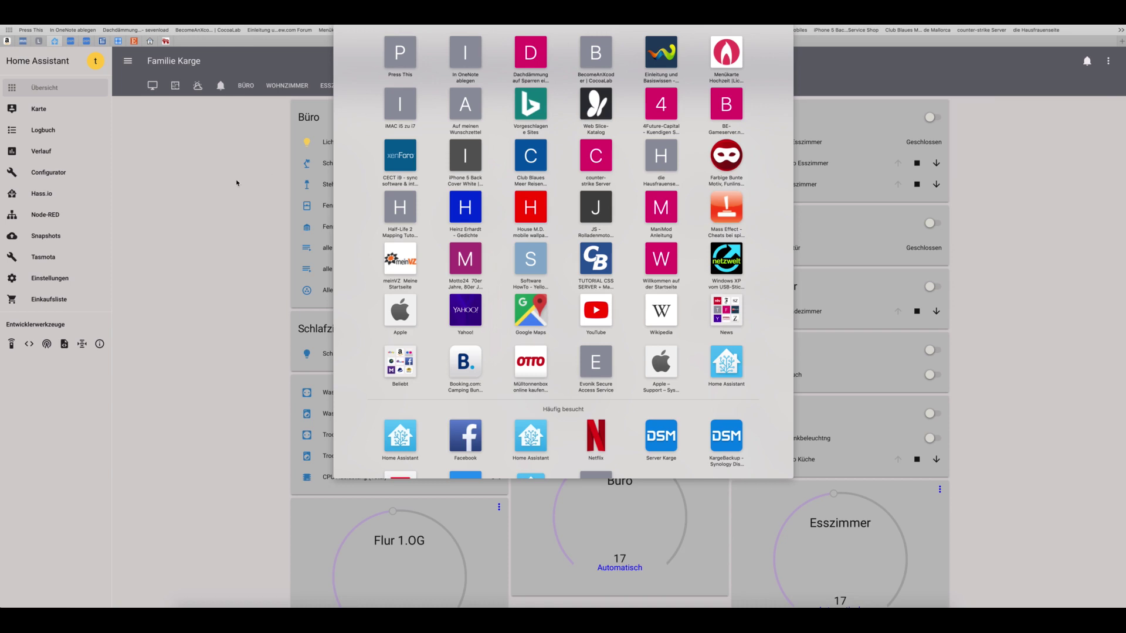
click(190, 129)
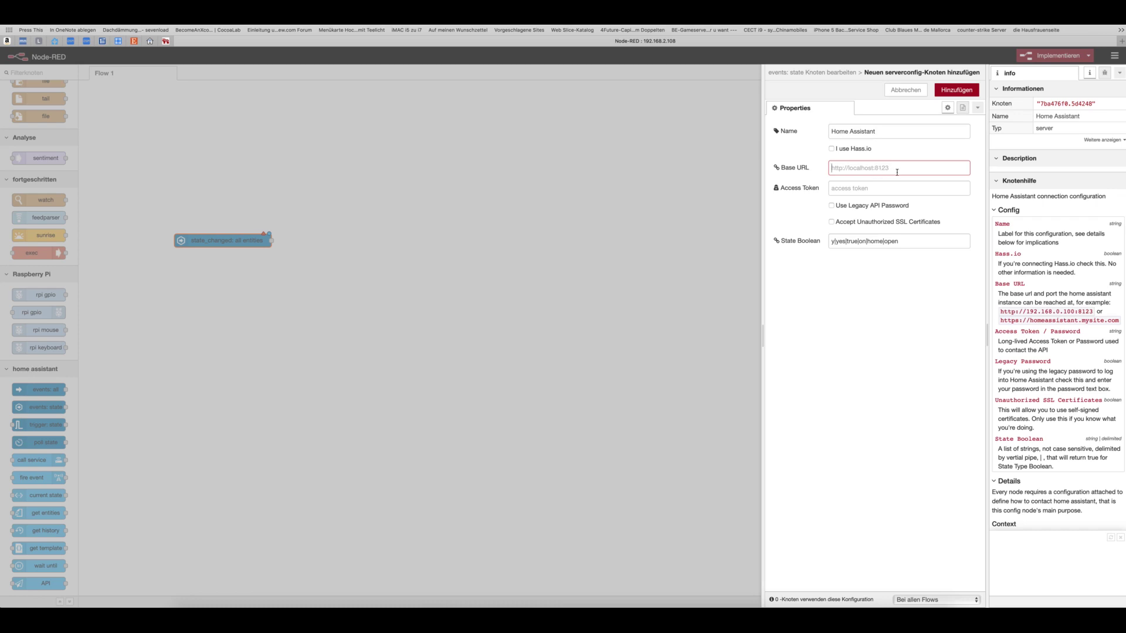
key(super+v)
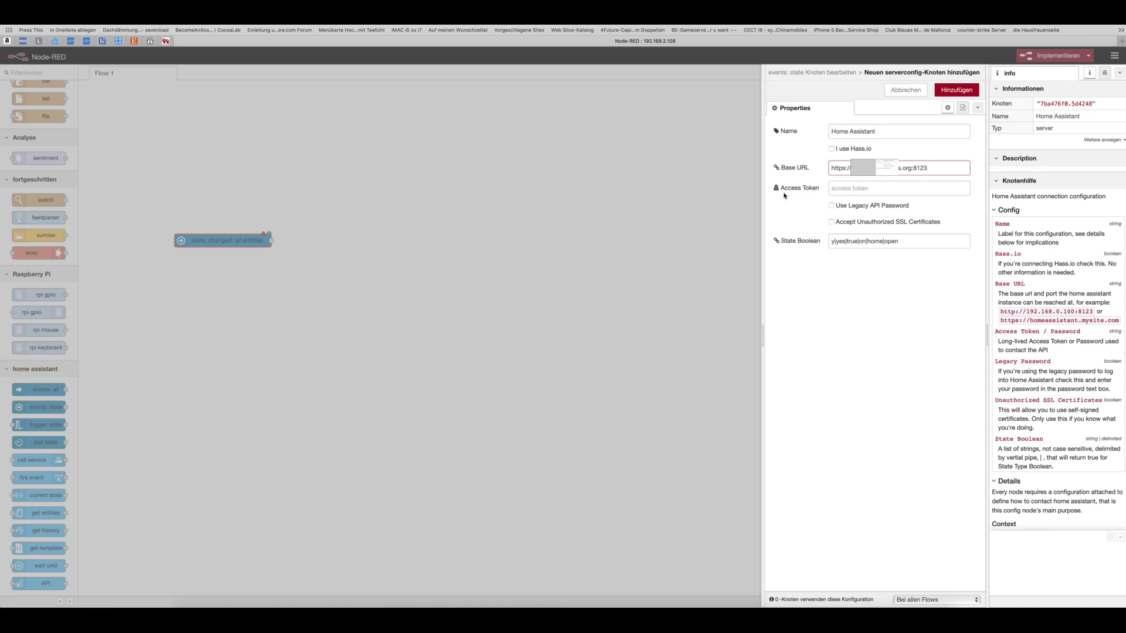
Step: Open the user profile in Home Assistant and delete the existing long-lived access token named Nodered
click(840, 189)
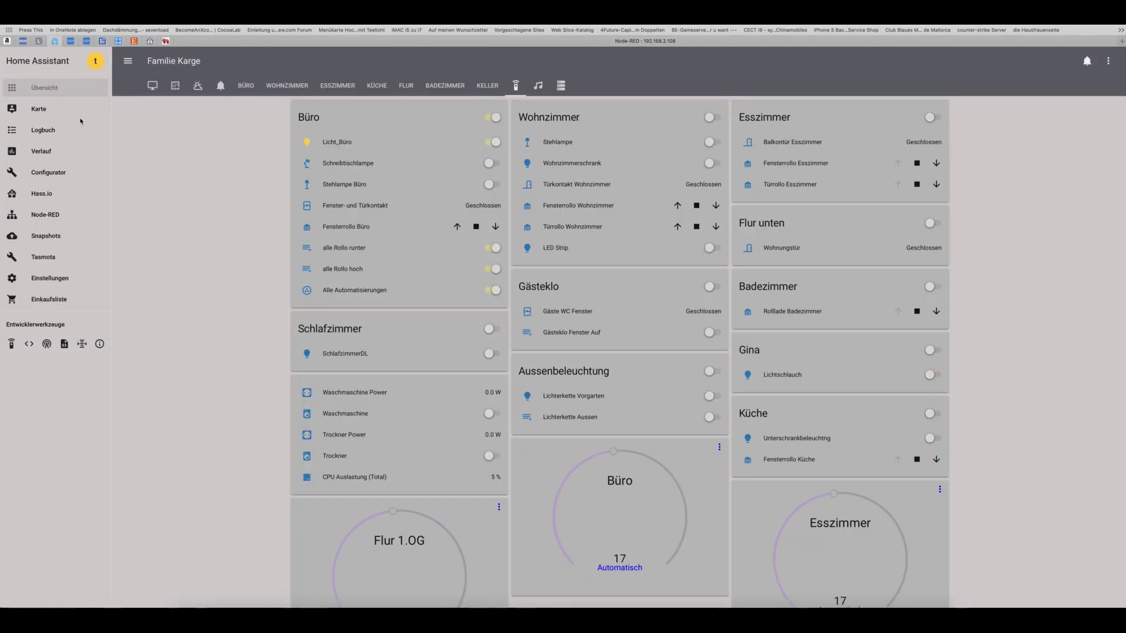
click(97, 62)
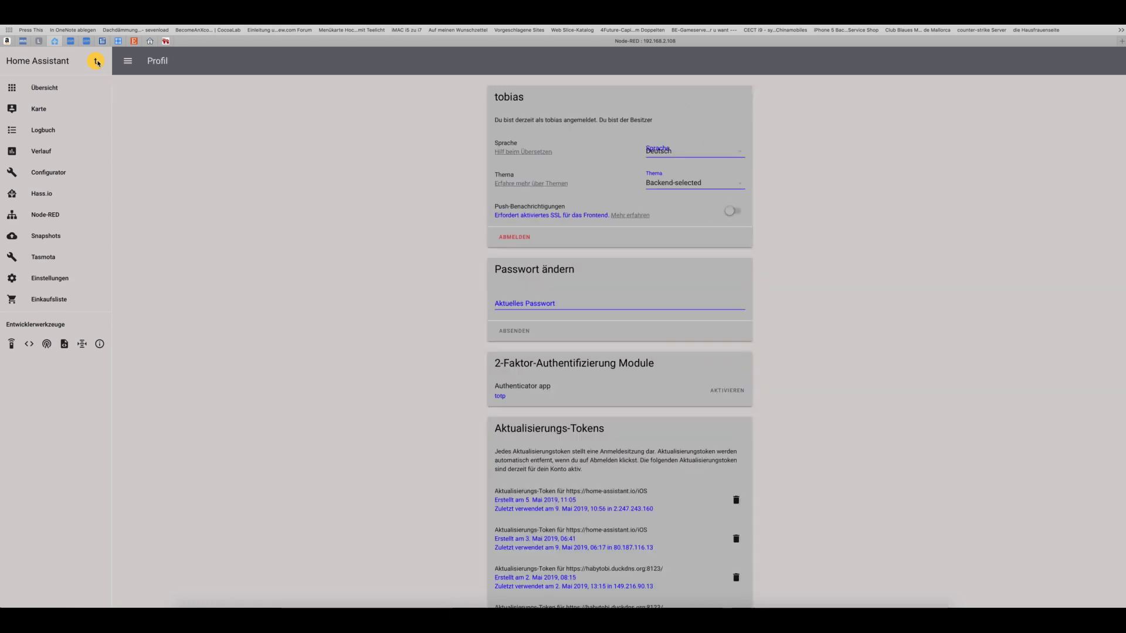
scroll(279, 396, down, 10)
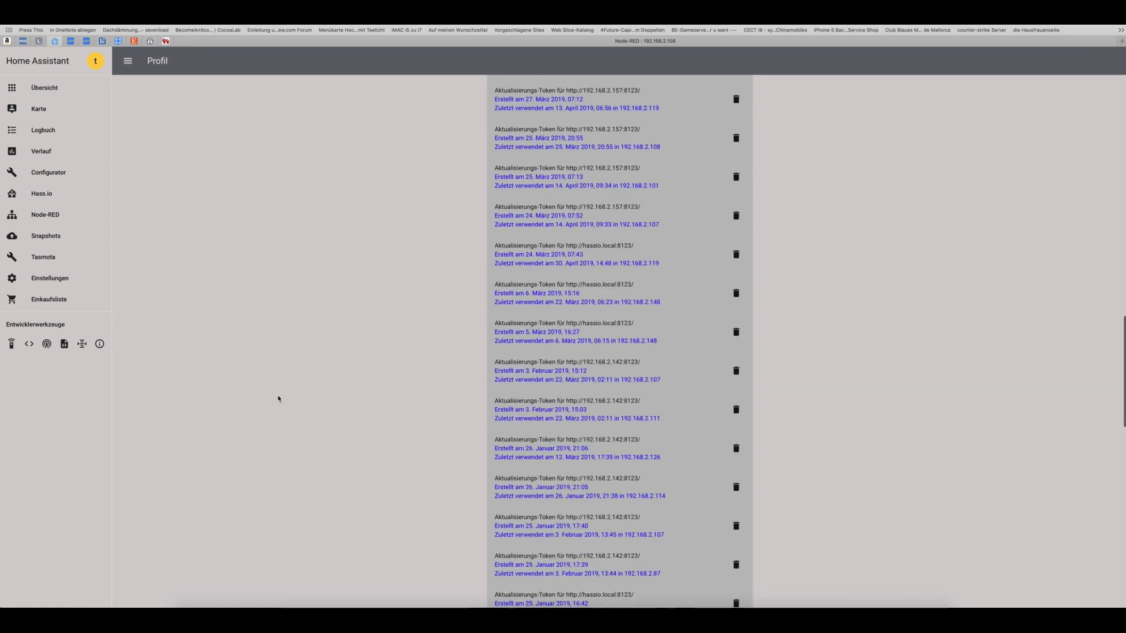
scroll(279, 399, down, 10)
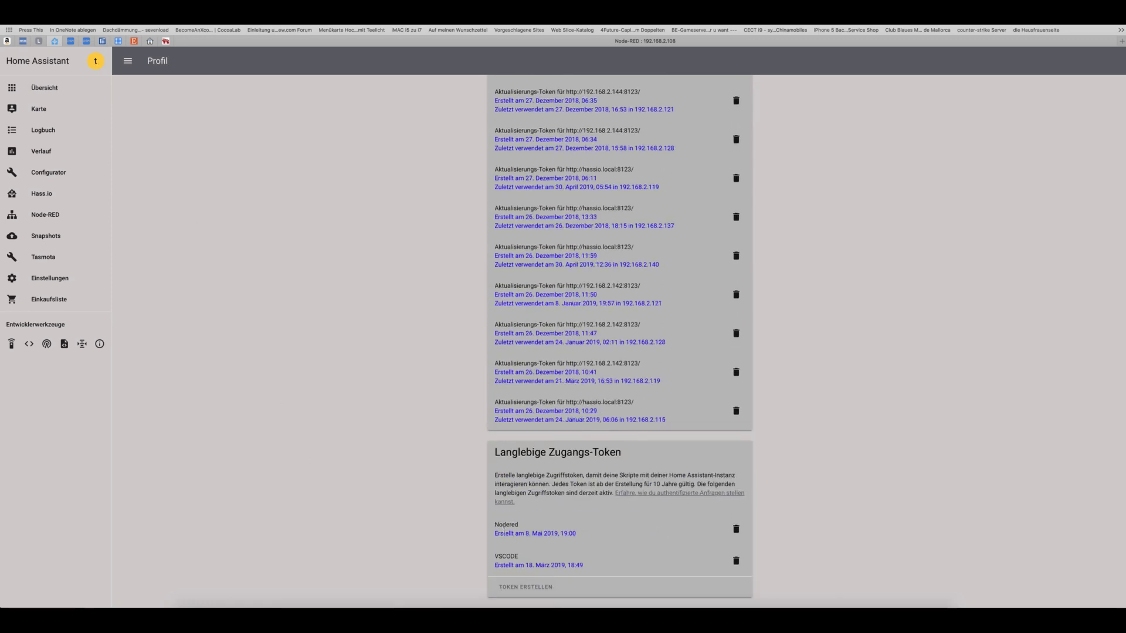
click(735, 529)
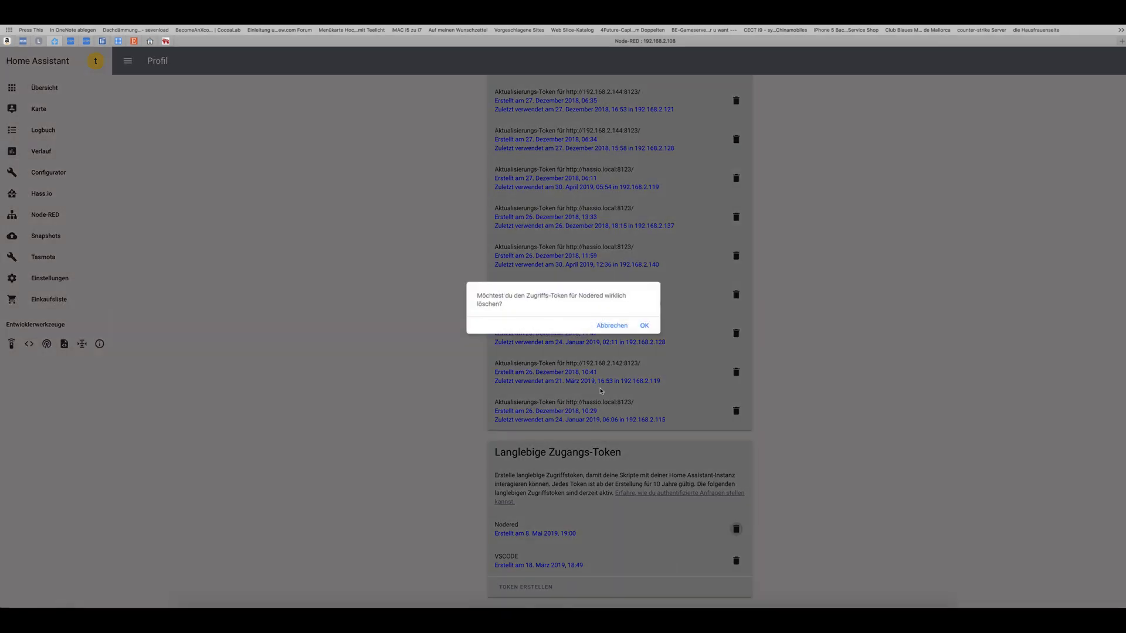
click(645, 326)
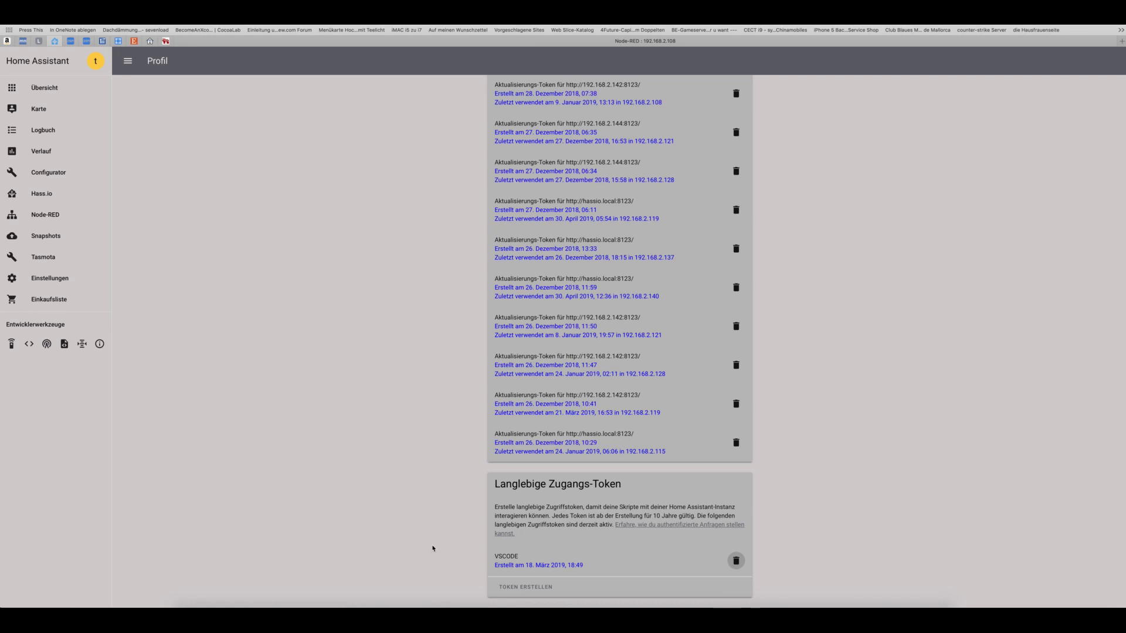
Step: Create a new long-lived access token named Nodered and copy it
click(510, 589)
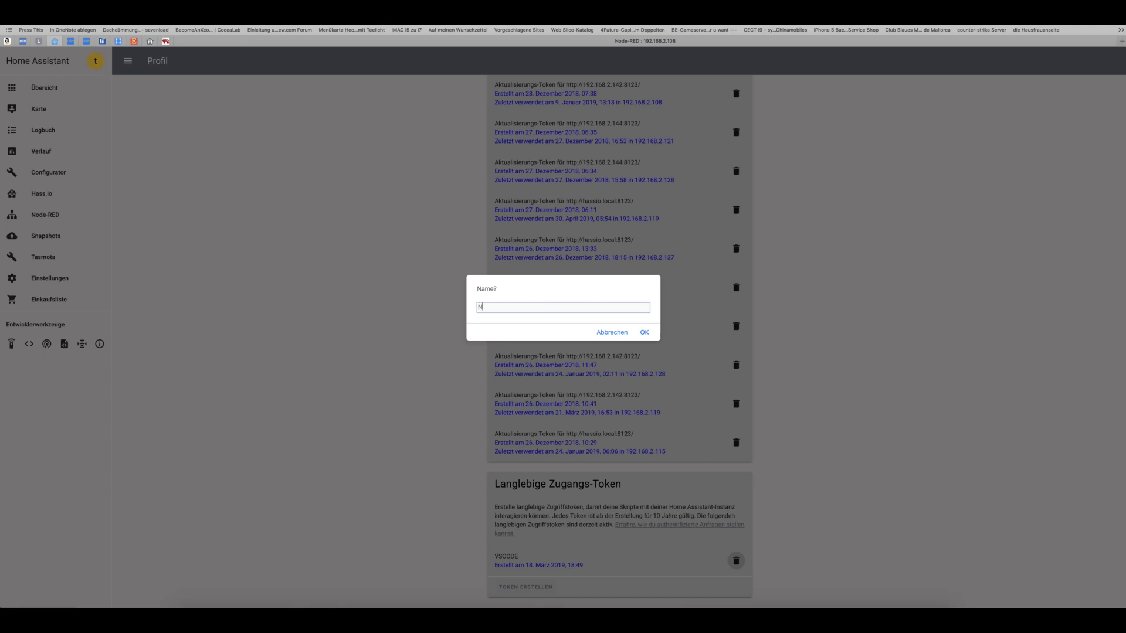
text(dered)
click(643, 333)
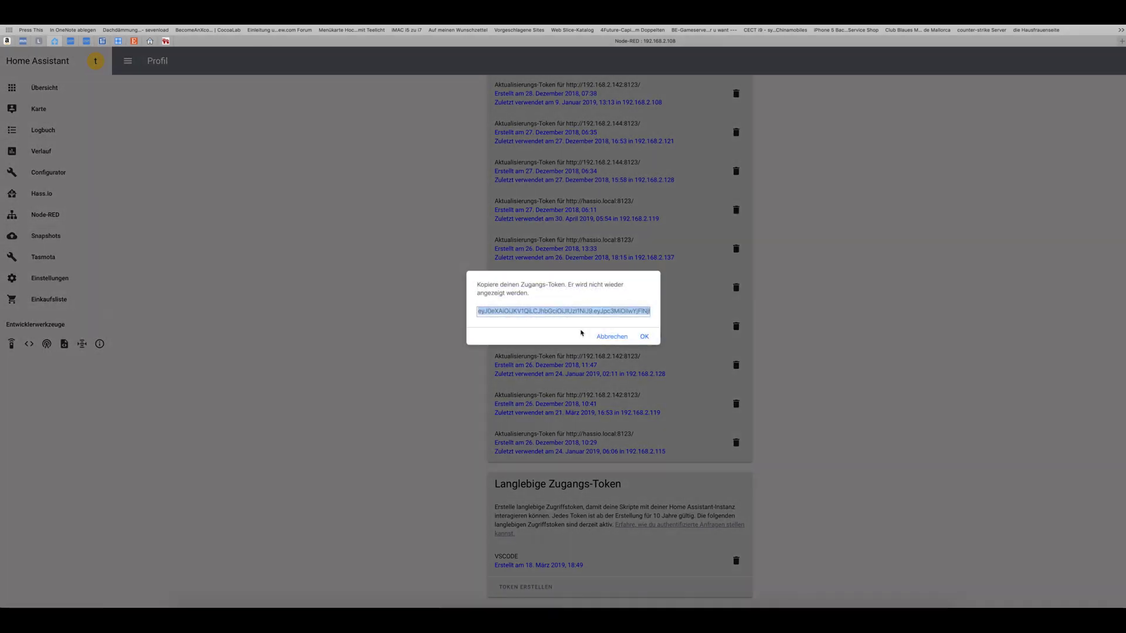
click(643, 336)
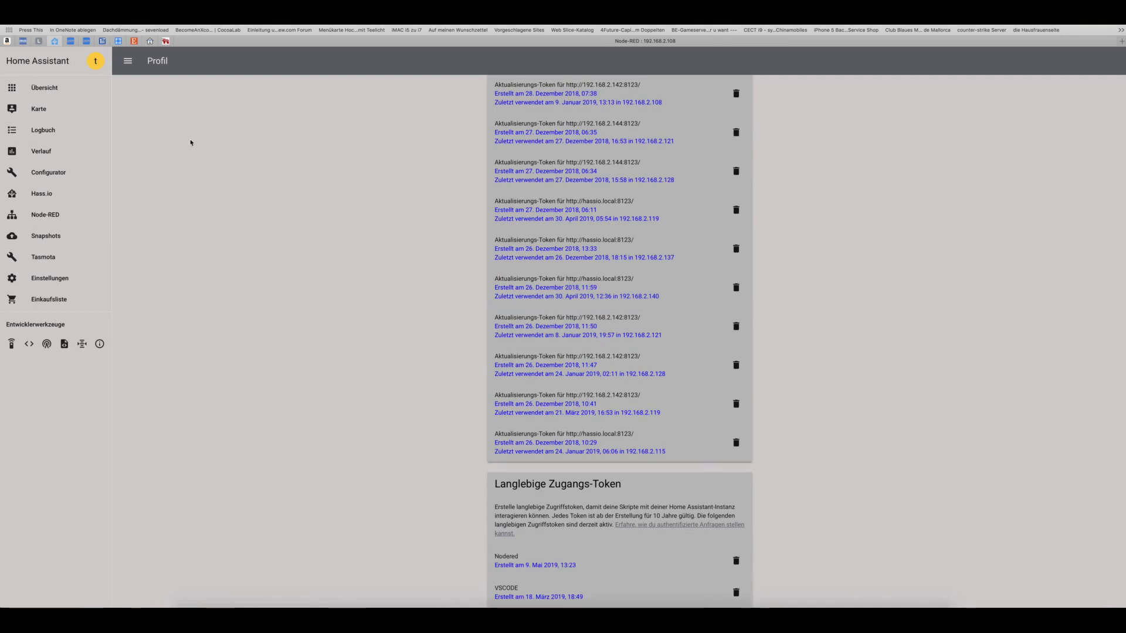
Step: Paste the access token into the Node-RED server configuration, add the server, and finish editing the events: state node
key(super+Tab)
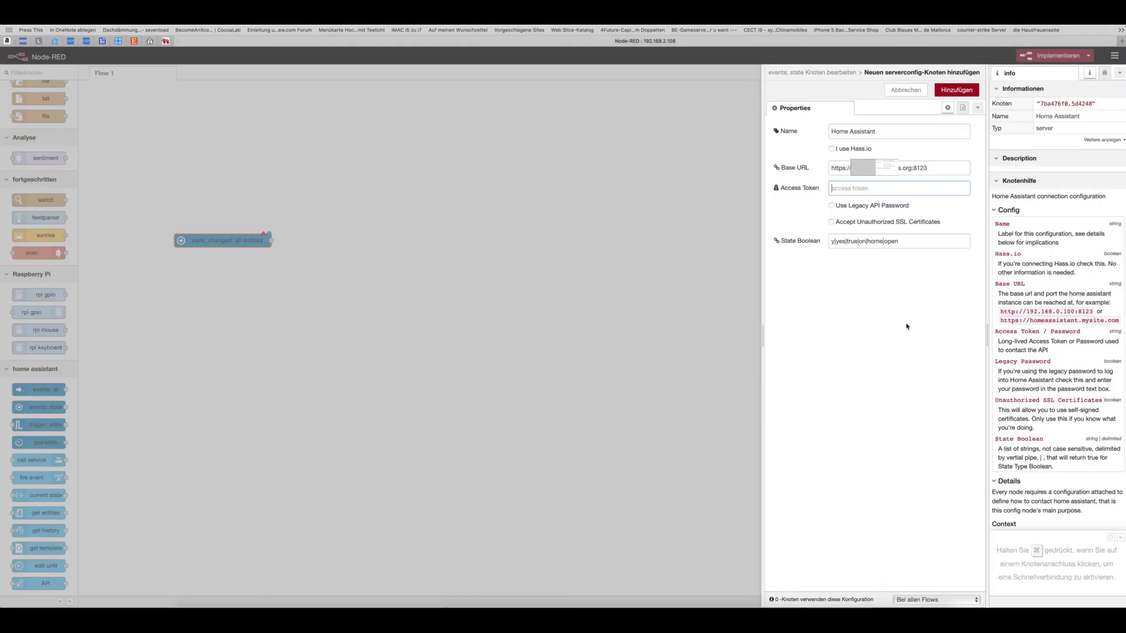
key(super+v)
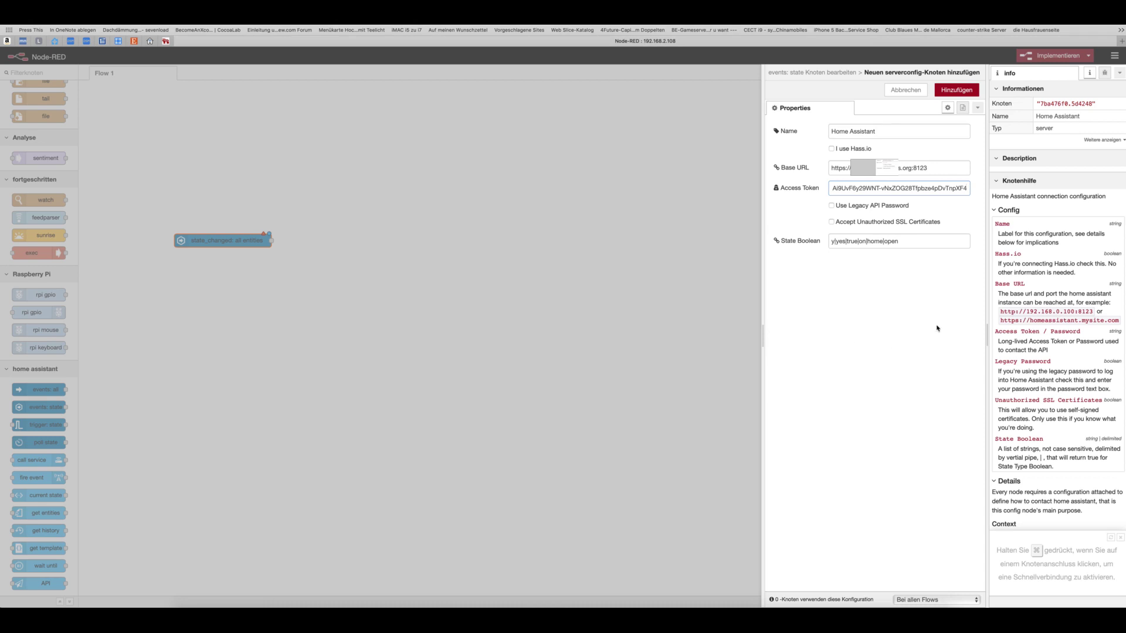
click(954, 92)
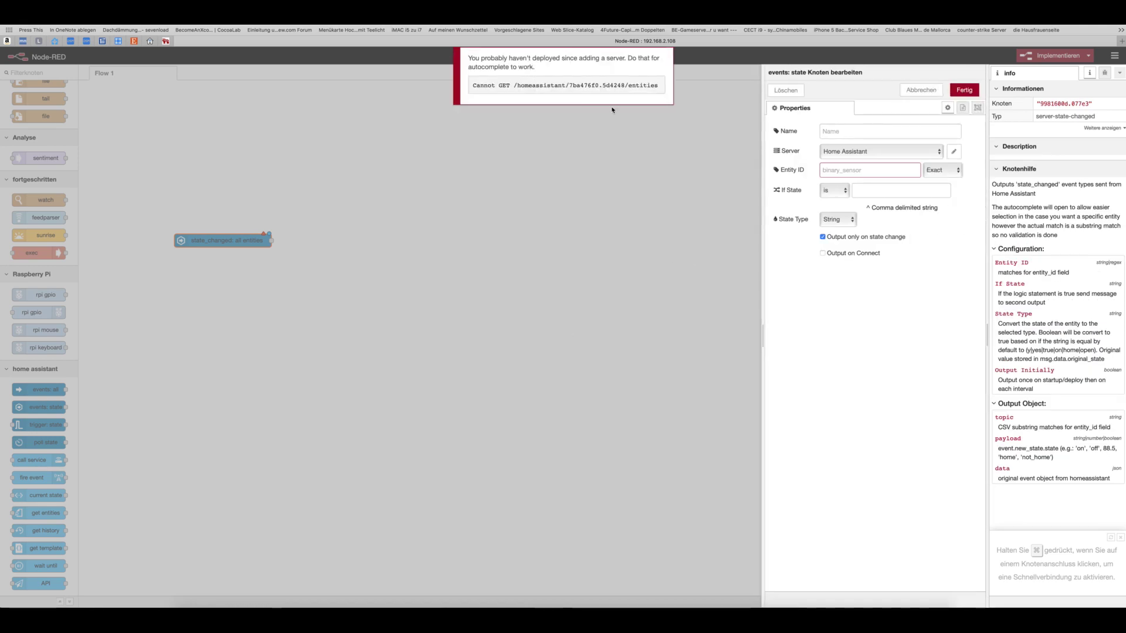
click(964, 89)
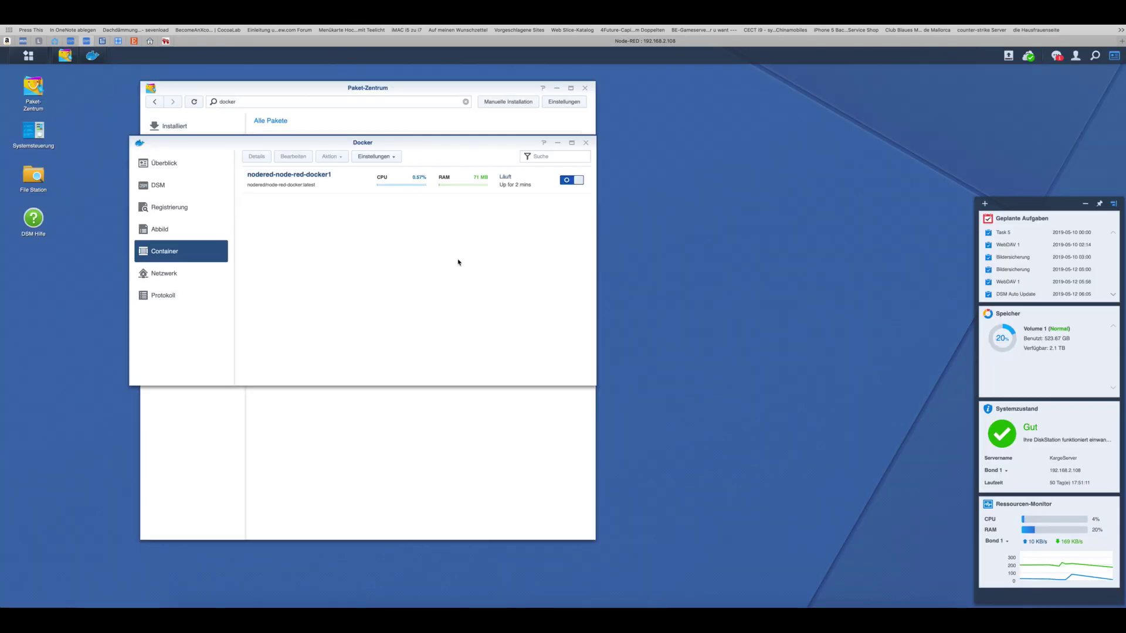
Step: Restart the nodered-node-red-docker1 container again in Synology Docker and return to the Node-RED editor
click(297, 176)
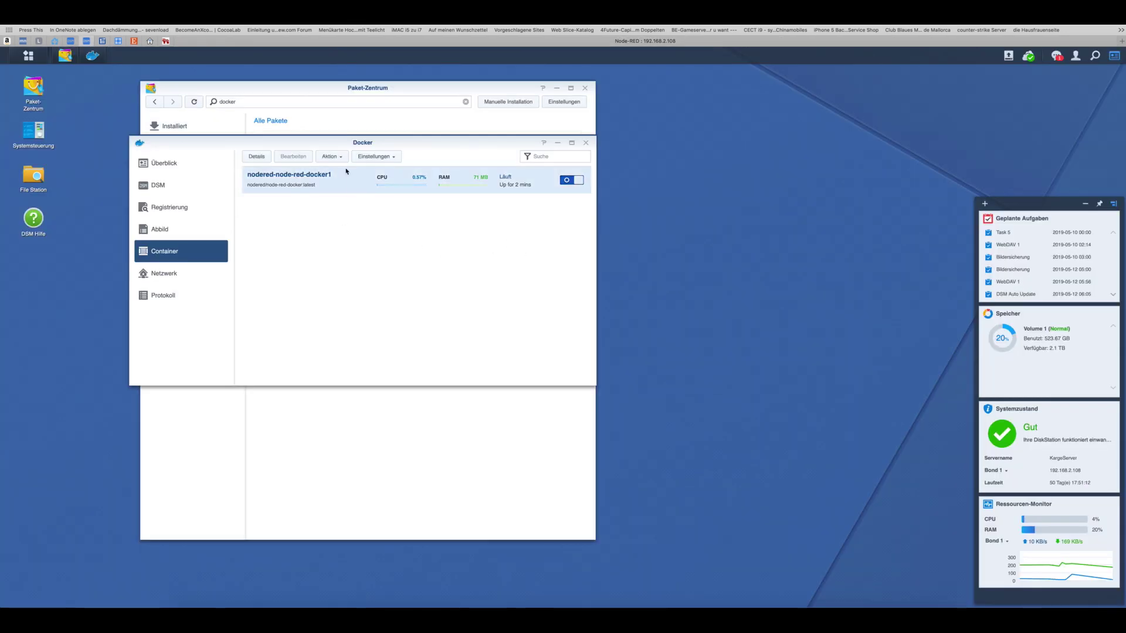
click(344, 158)
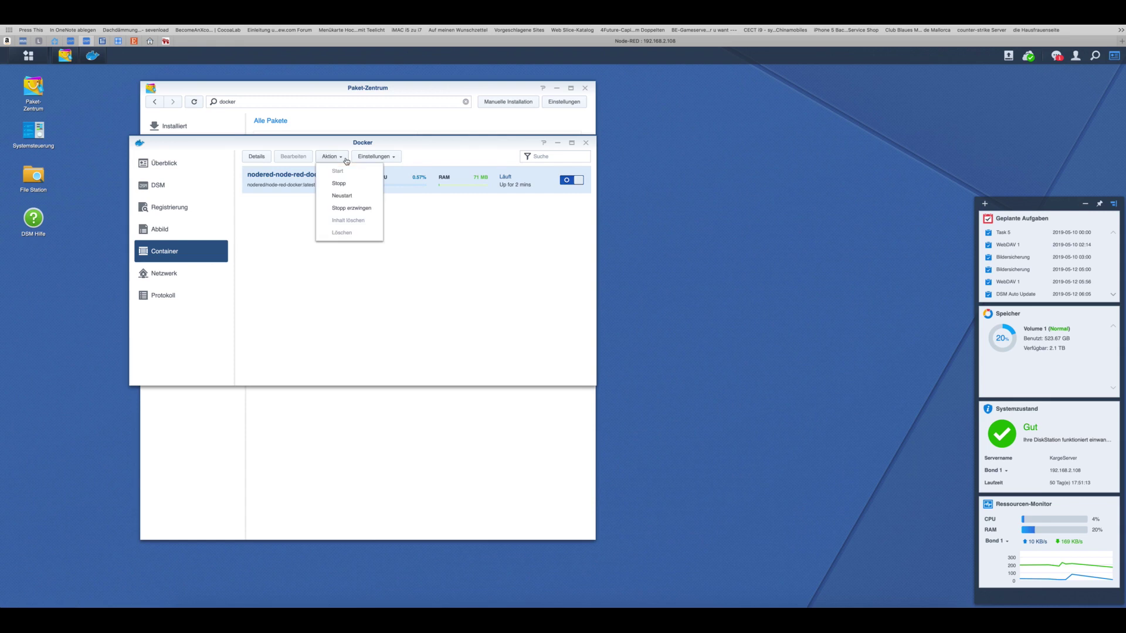
click(346, 196)
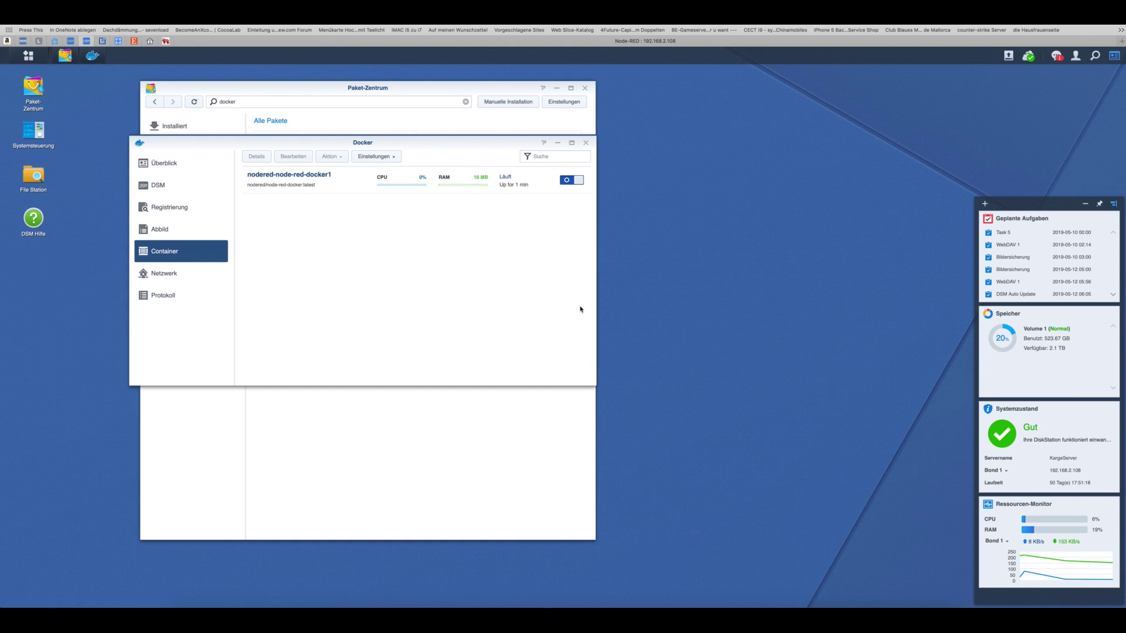
click(442, 44)
click(775, 30)
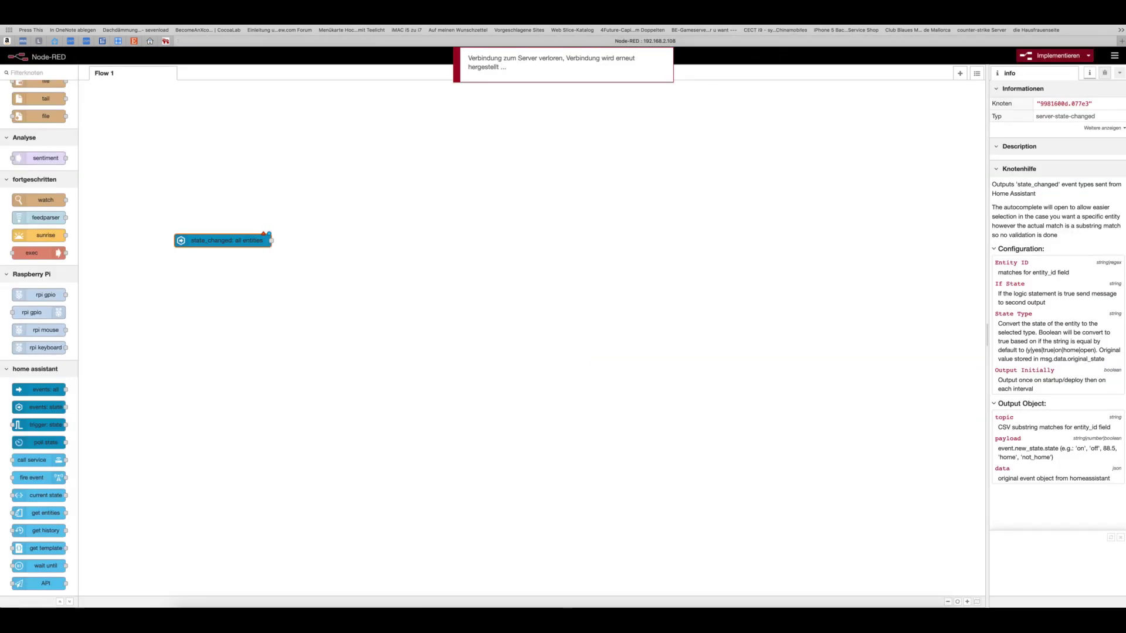
Step: Reload the Node-RED editor, place an events: state node in Flow 1, and start a new server configuration from it
click(620, 197)
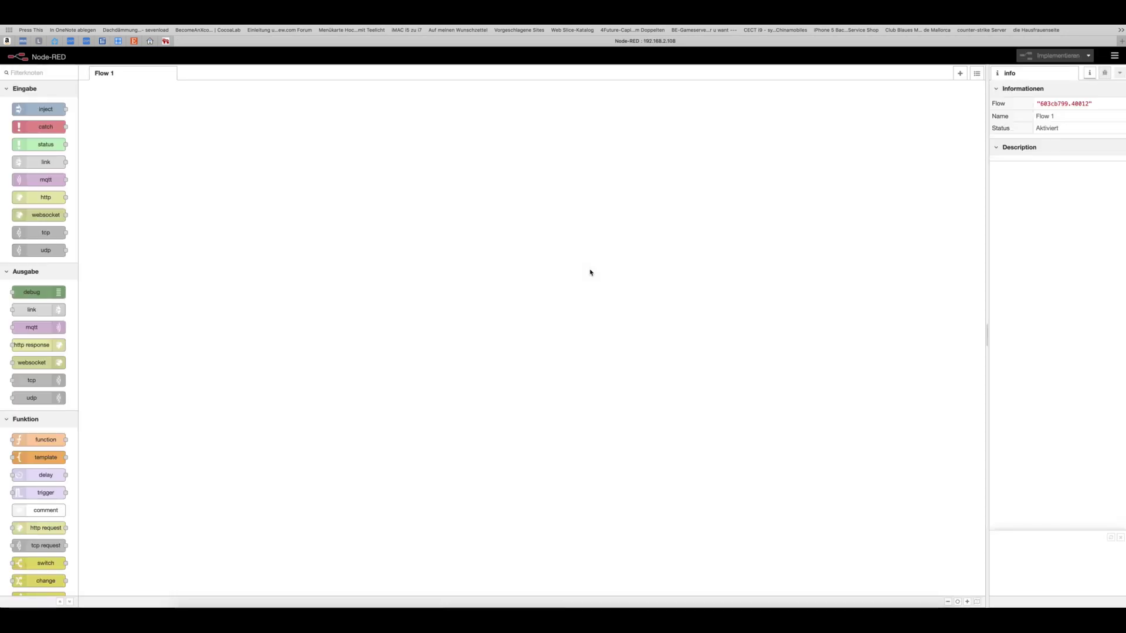
scroll(59, 457, down, 15)
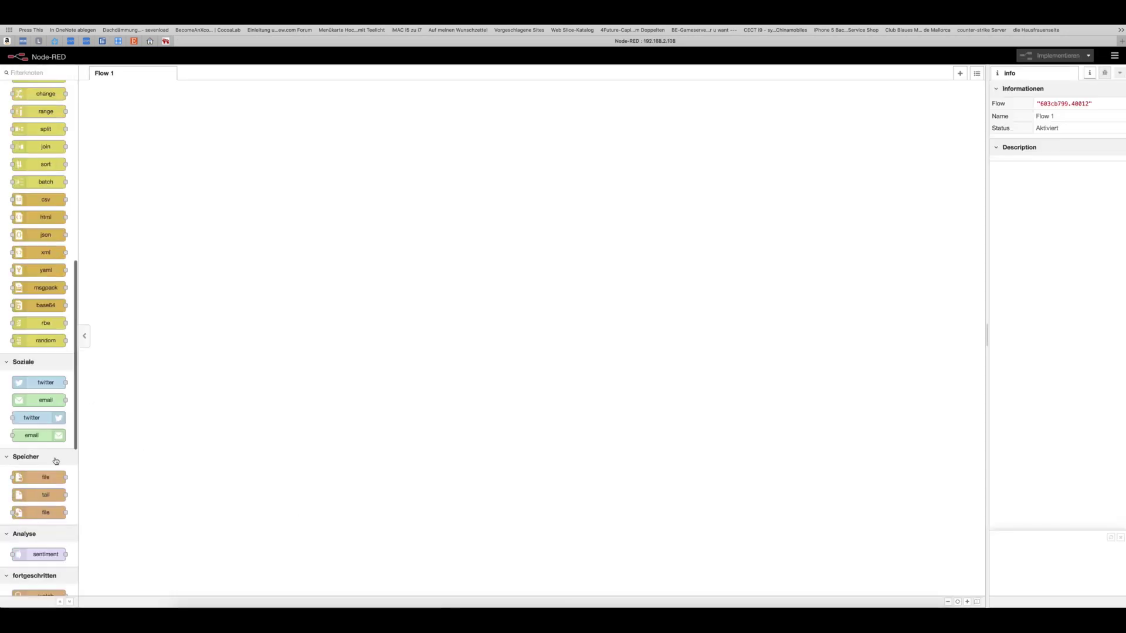
drag(39, 409, 411, 240)
double_click(411, 240)
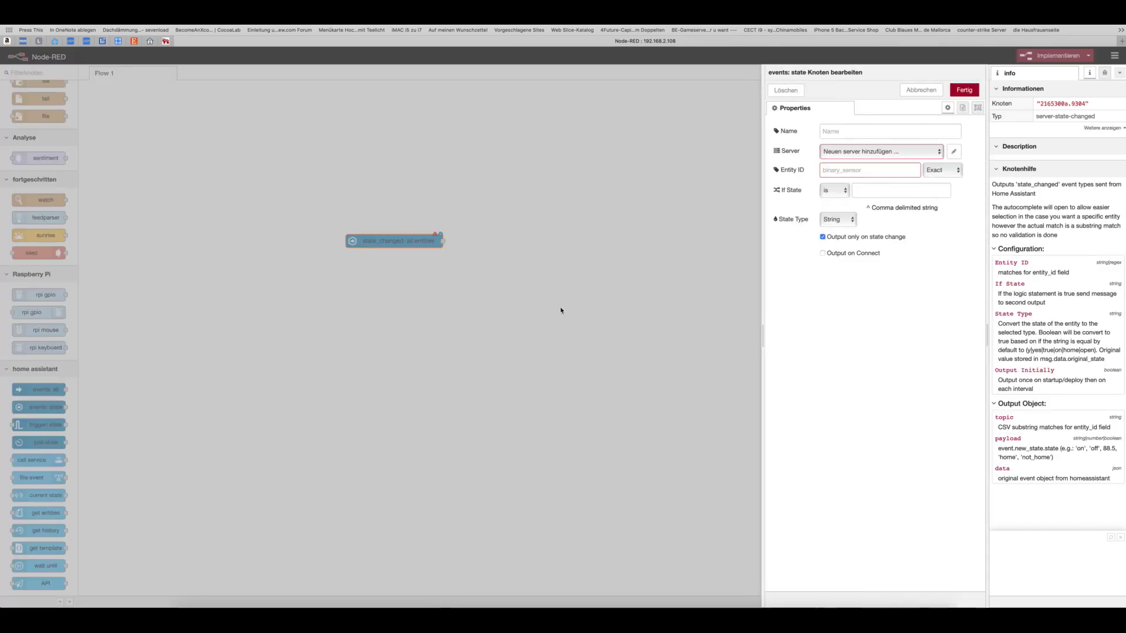
key(Escape)
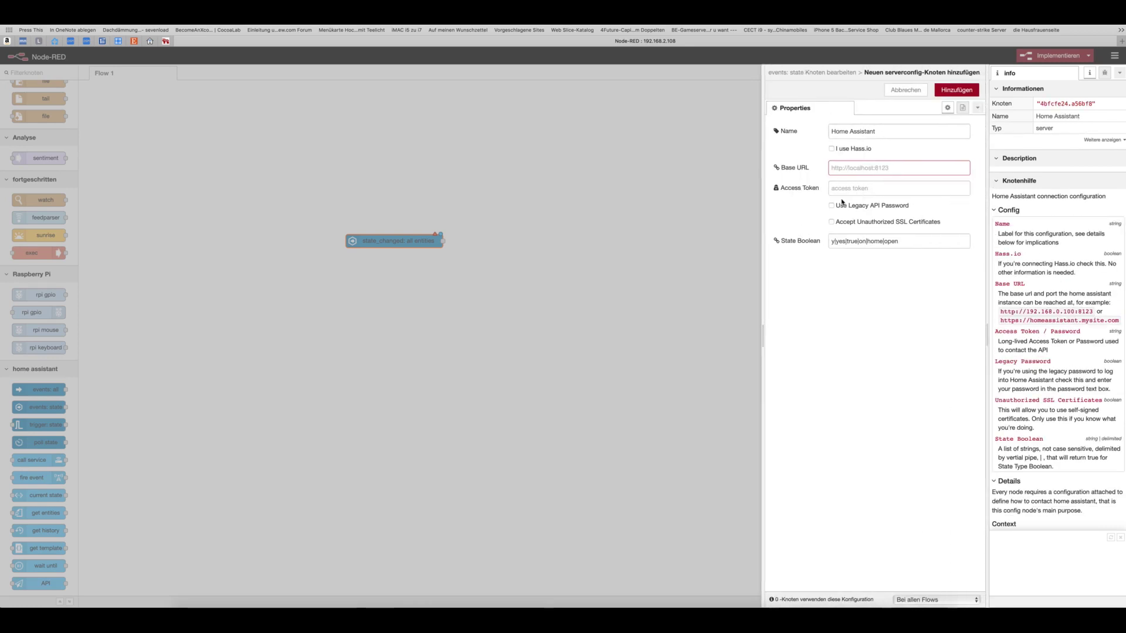
Step: Fill in the access token and the Home Assistant base URL with port 8123, and add the server configuration
click(863, 189)
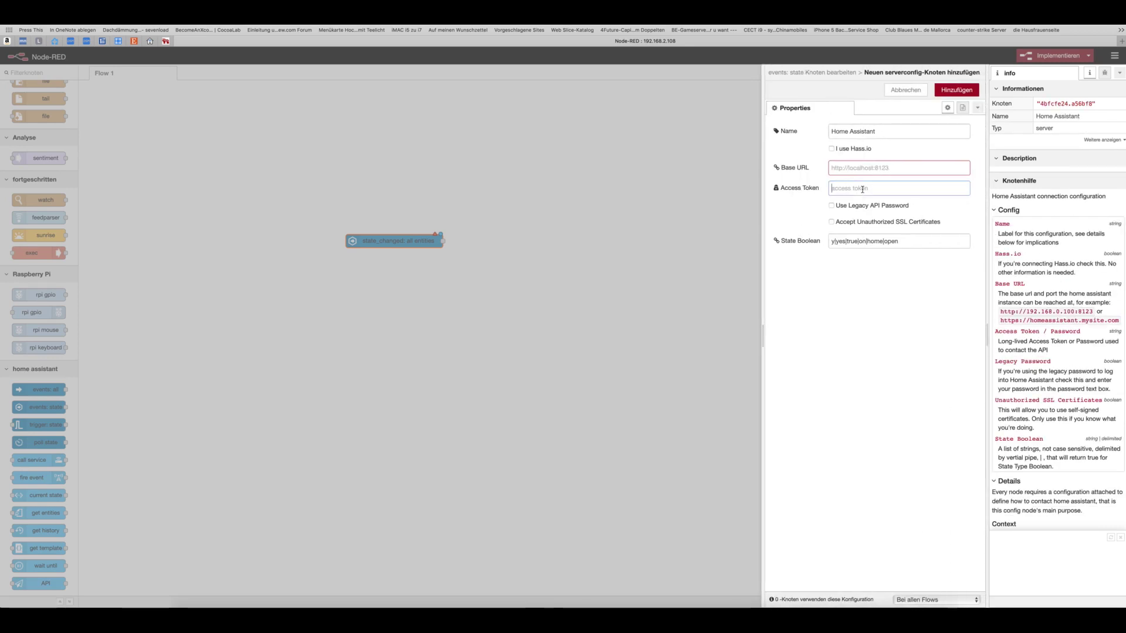
key(super+v)
click(866, 164)
key(super+v)
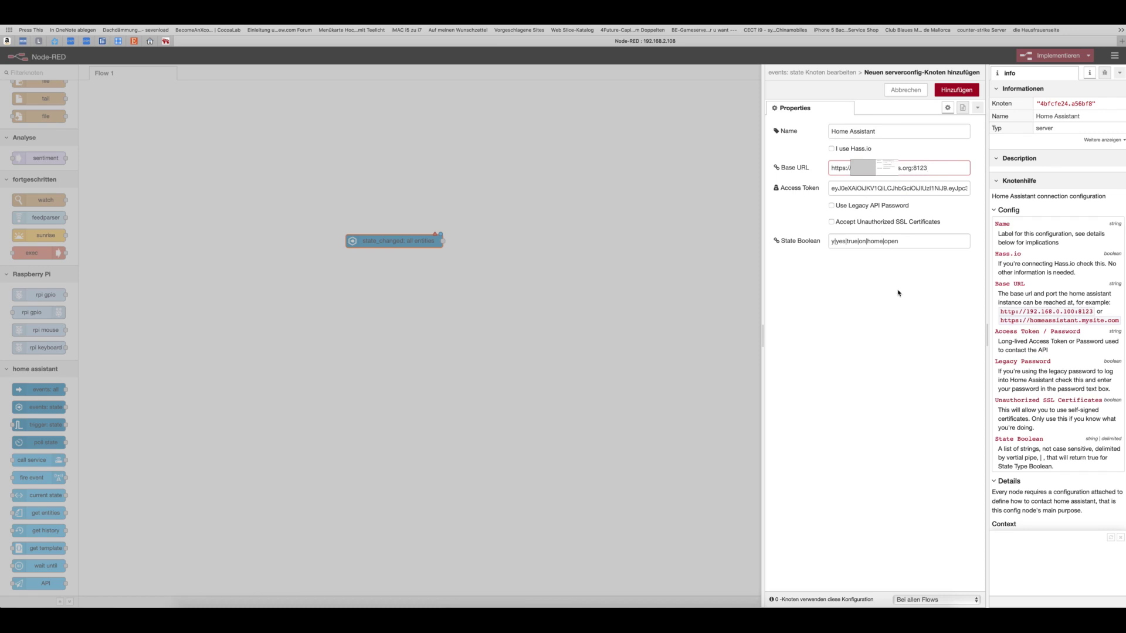
click(955, 90)
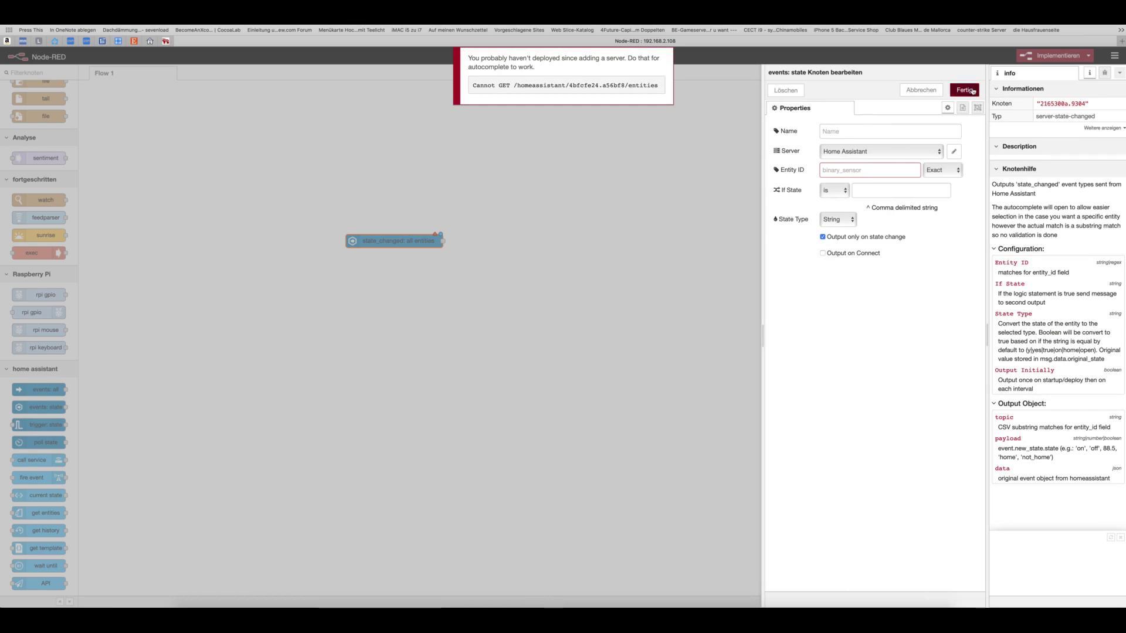
Step: Finish editing the events: state node and deploy the flow despite the incompletely configured node
click(965, 90)
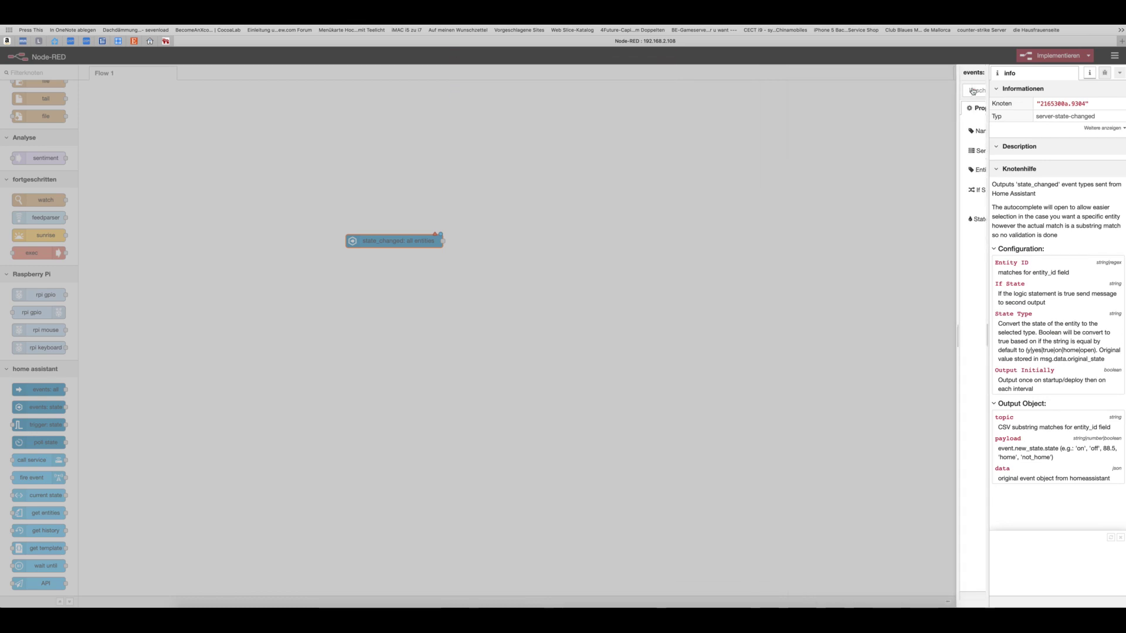
click(1056, 55)
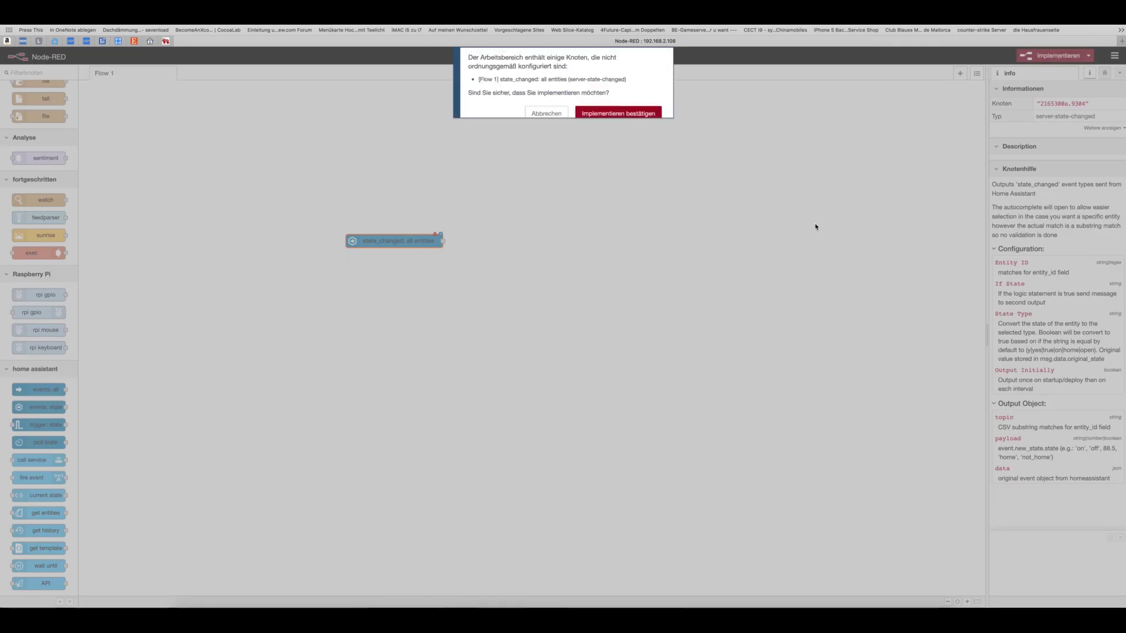
click(612, 117)
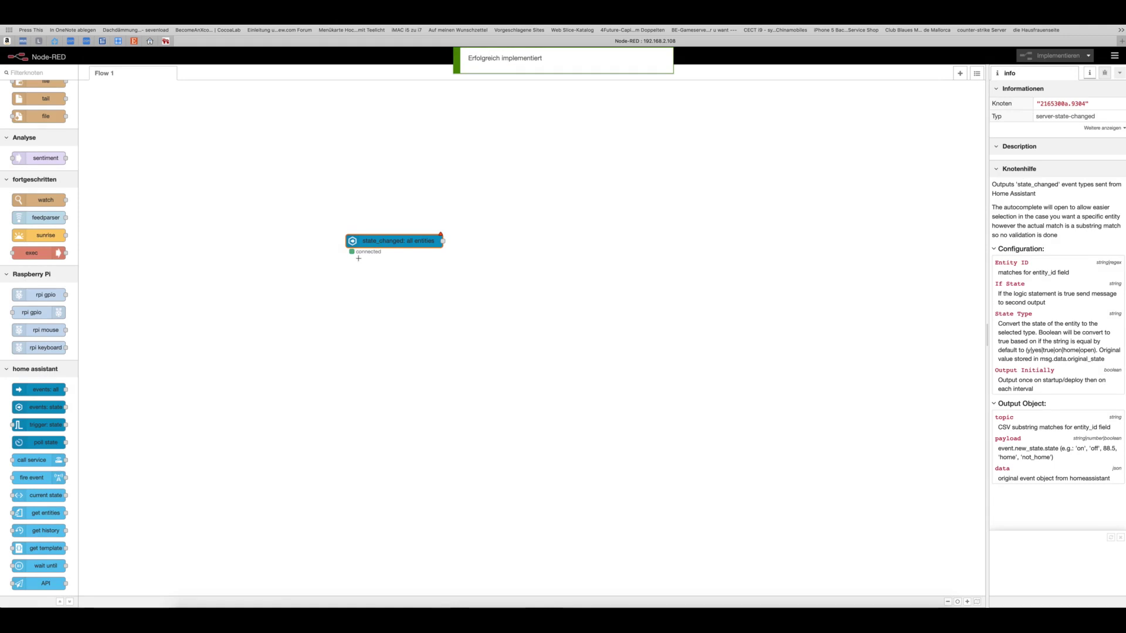
Step: Set the Entity ID of the events: state node to "swich" and finish editing it
double_click(377, 241)
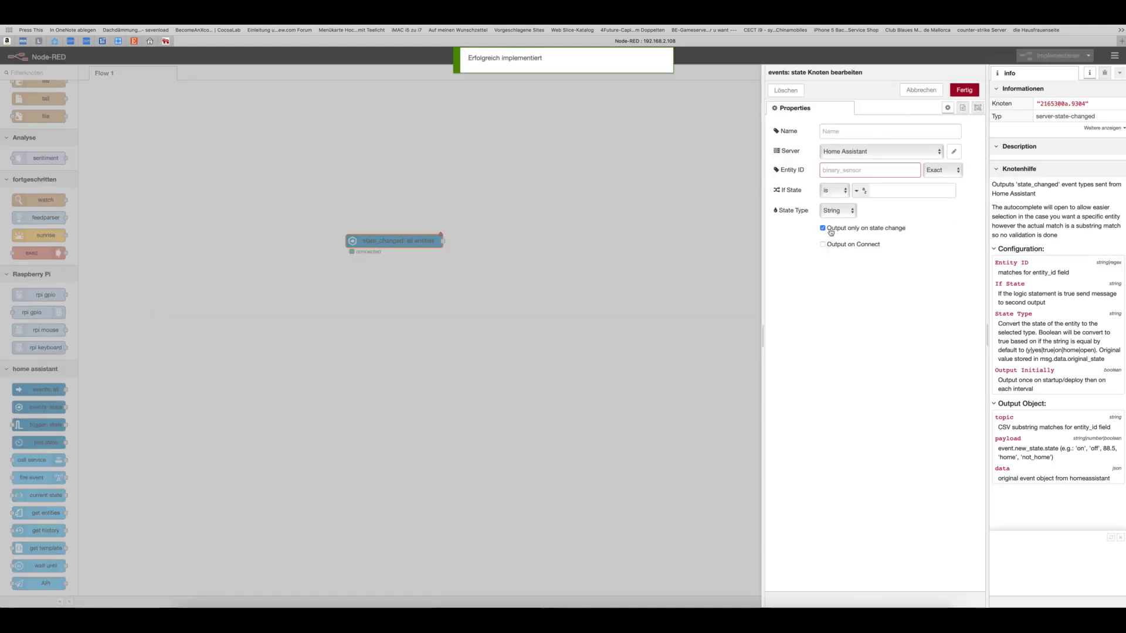
click(833, 168)
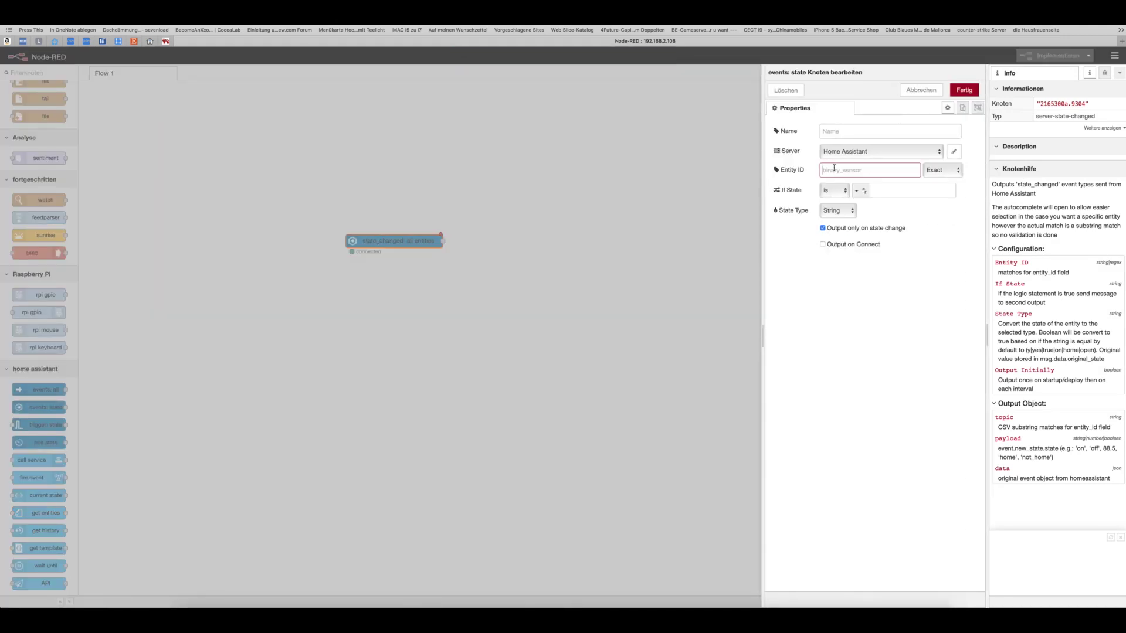
text(swi)
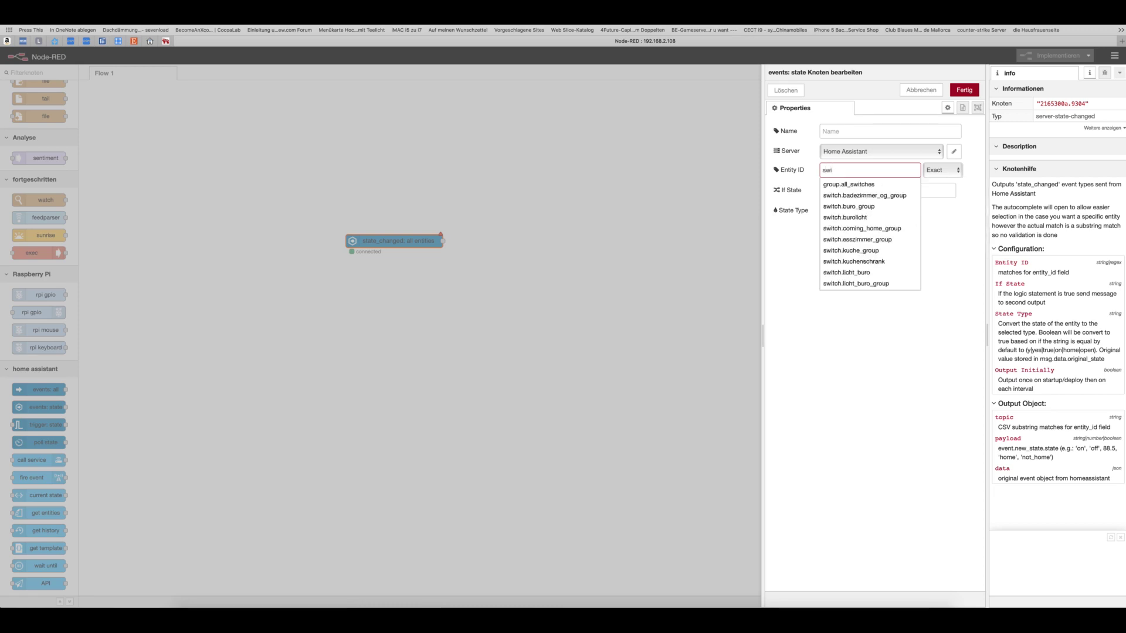
text(ch)
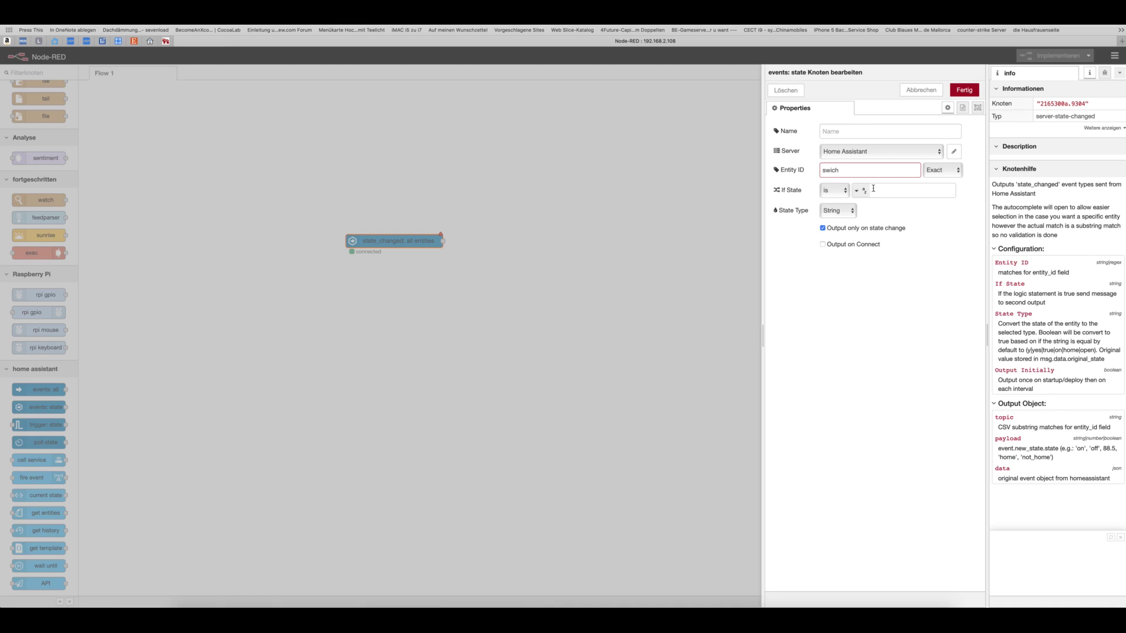
click(965, 90)
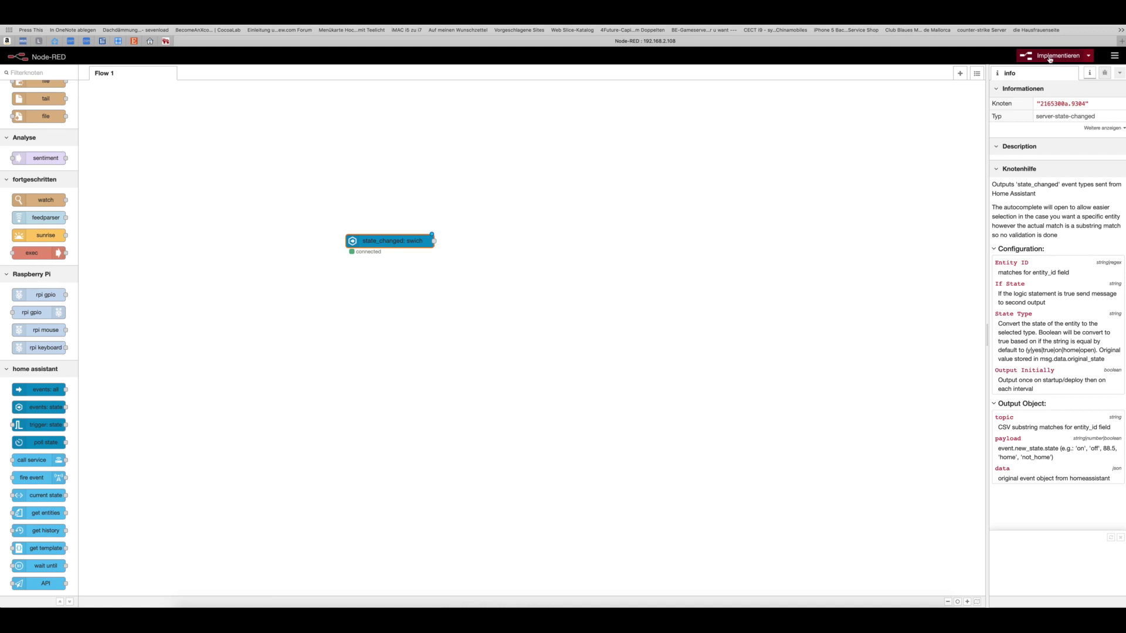
Step: Reopen the events: state node and replace its Entity ID with "sw" to list the matching switch entities
double_click(384, 243)
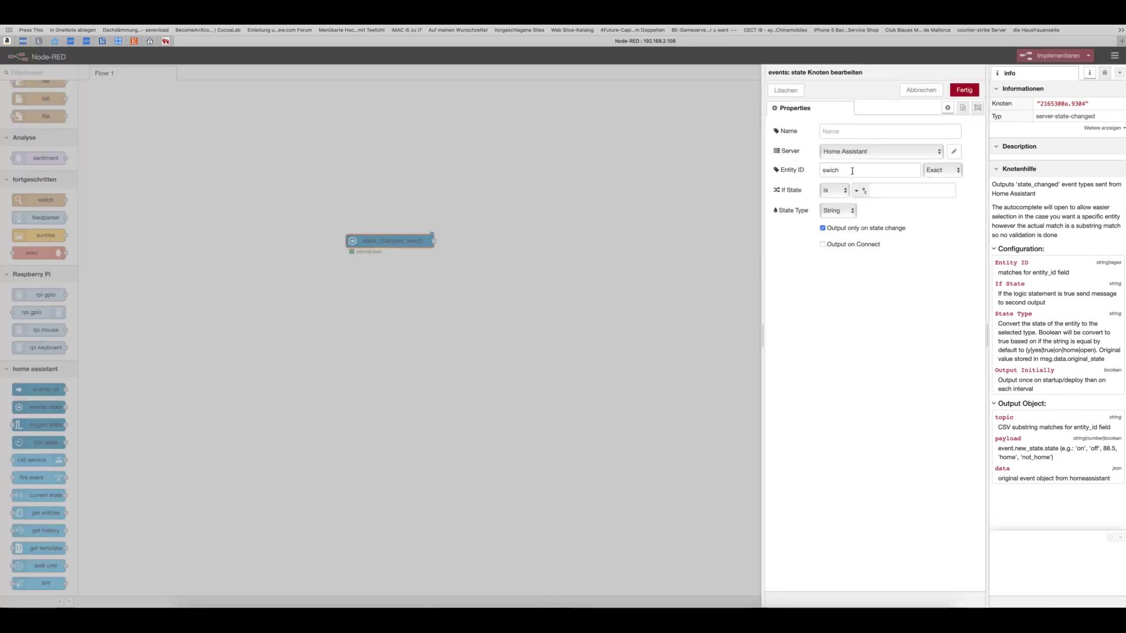
key(BackSpace)
key(BackSpace)
key(BackSpace)
key(BackSpace)
key(BackSpace)
text(swict)
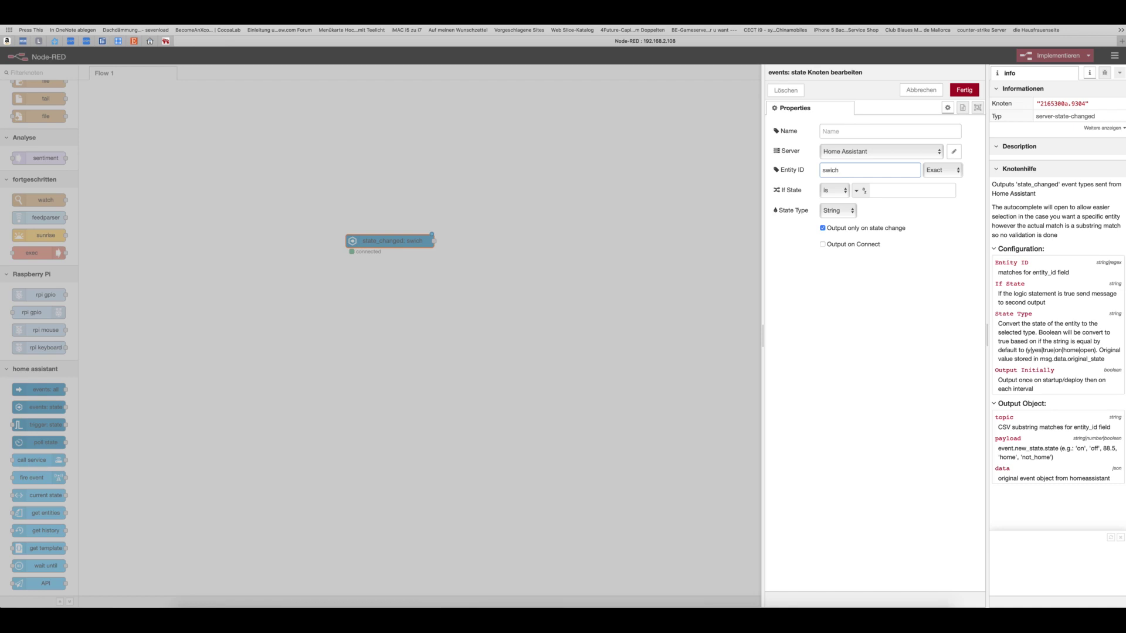
key(BackSpace)
key(BackSpace)
key(BackSpace)
key(BackSpace)
text(w)
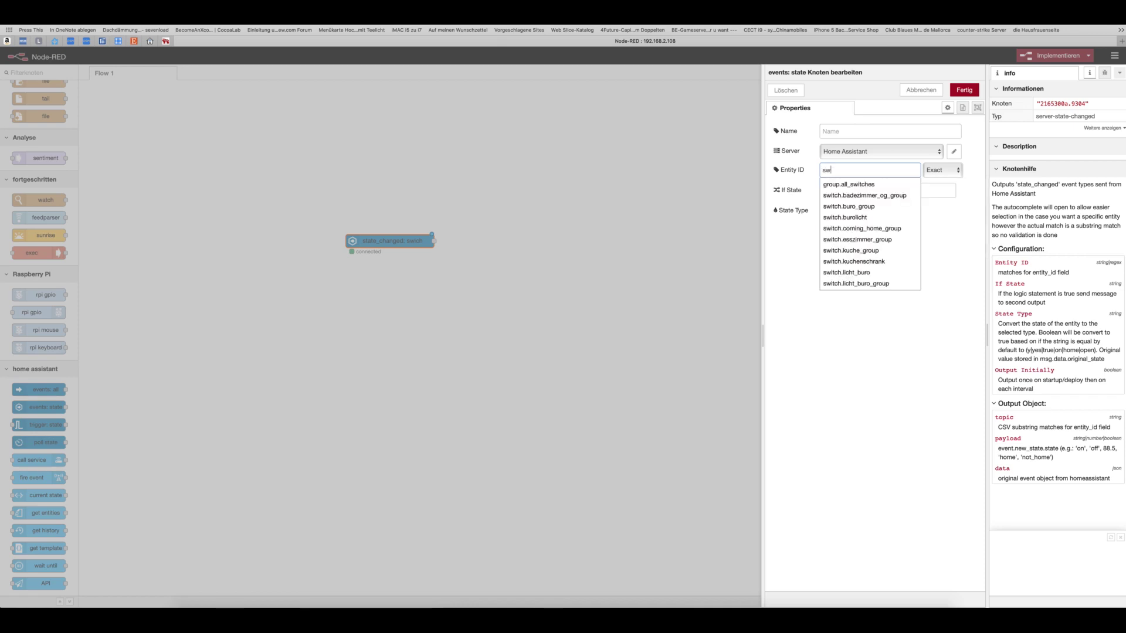
Step: Browse the suggested switch entities through to switch.wohnzimmerschrank, close the list, and finish editing the node
scroll(862, 258, down, 3)
scroll(858, 255, up, 2)
scroll(858, 255, down, 5)
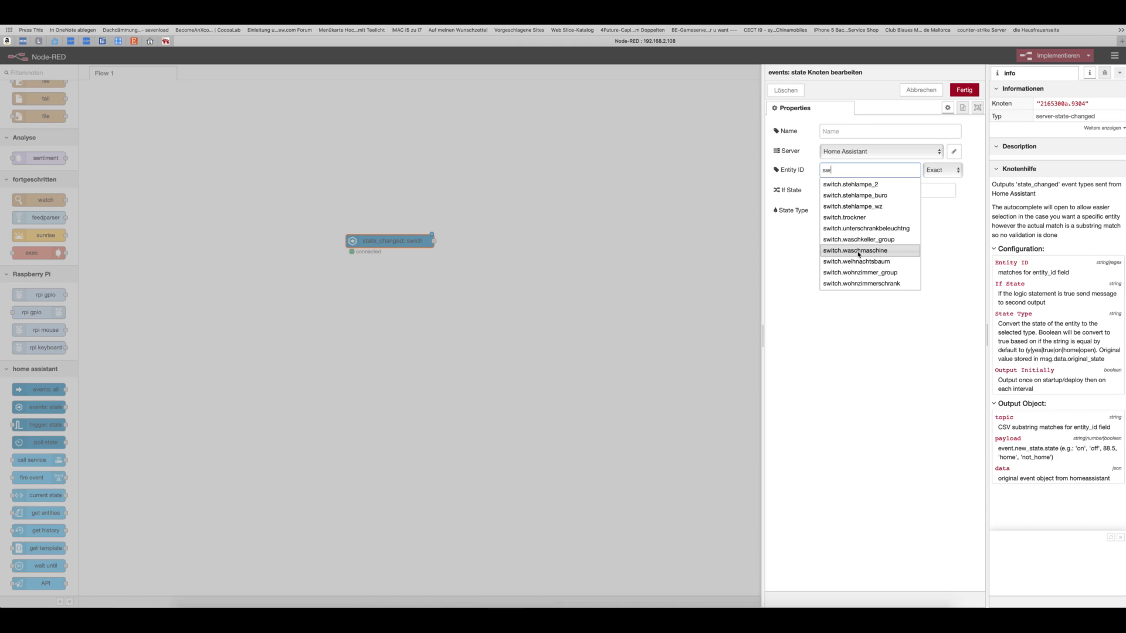
click(648, 297)
key(ctrl+Return)
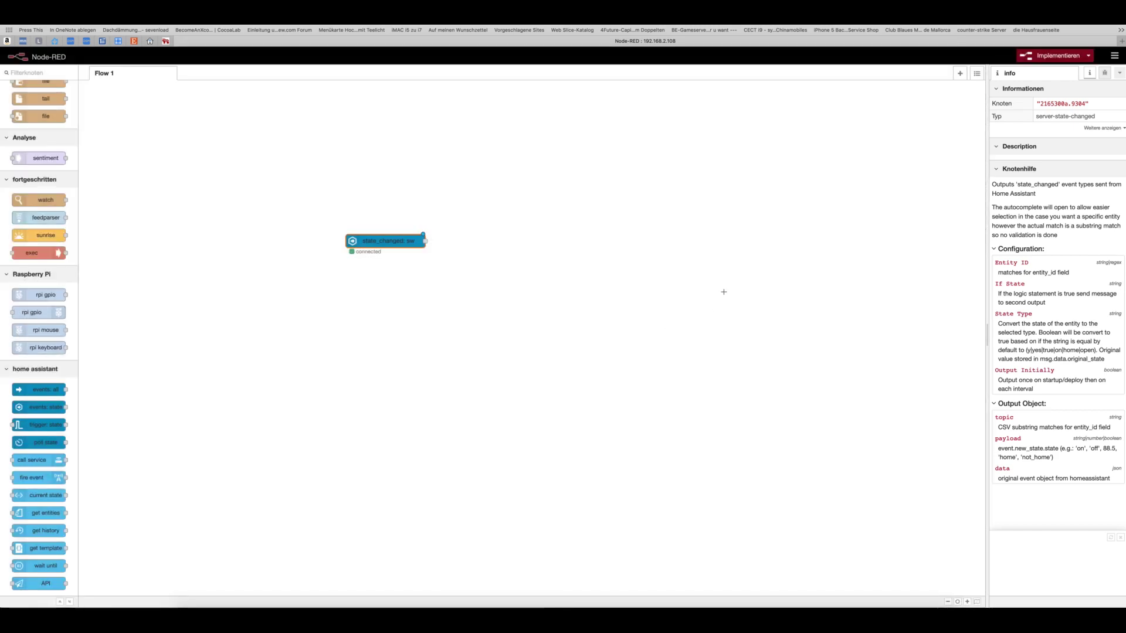